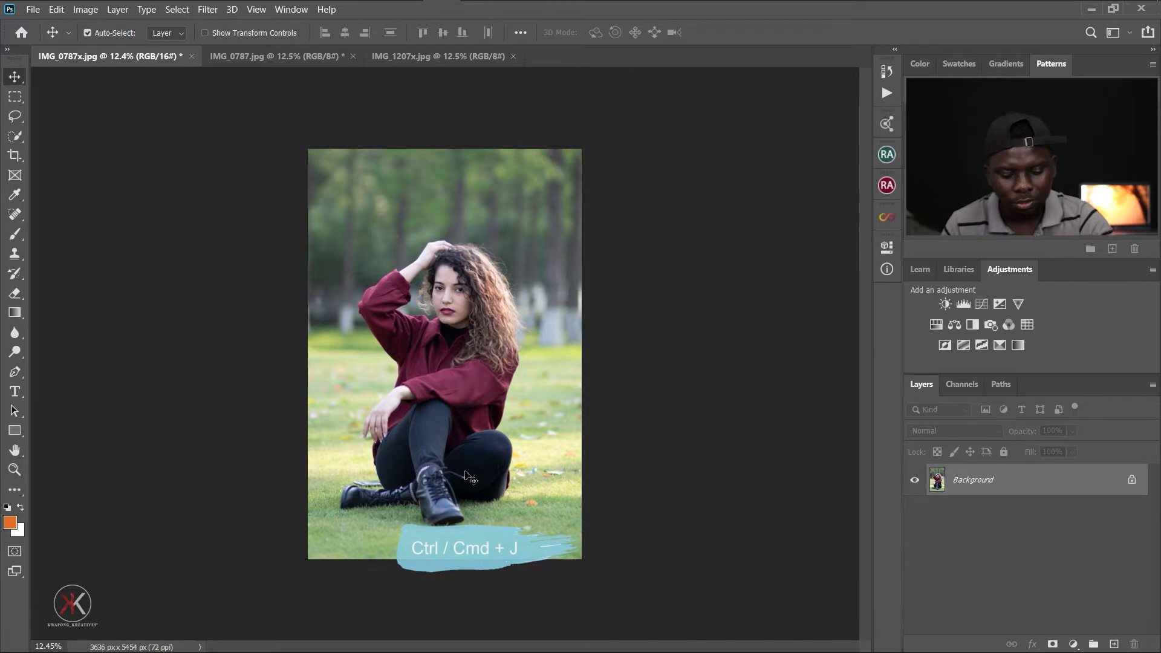
- Duplicate the Background layer and open the copy in the Camera Raw Filter
key("ctrl+j")
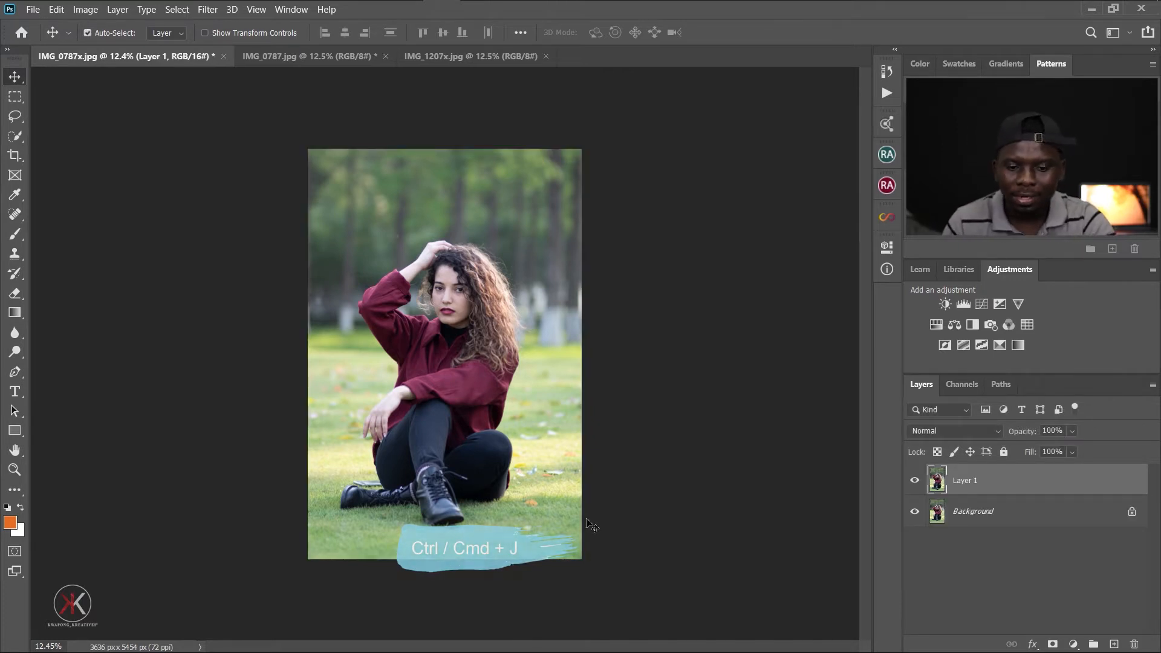
left_click(208, 12)
left_click(236, 93)
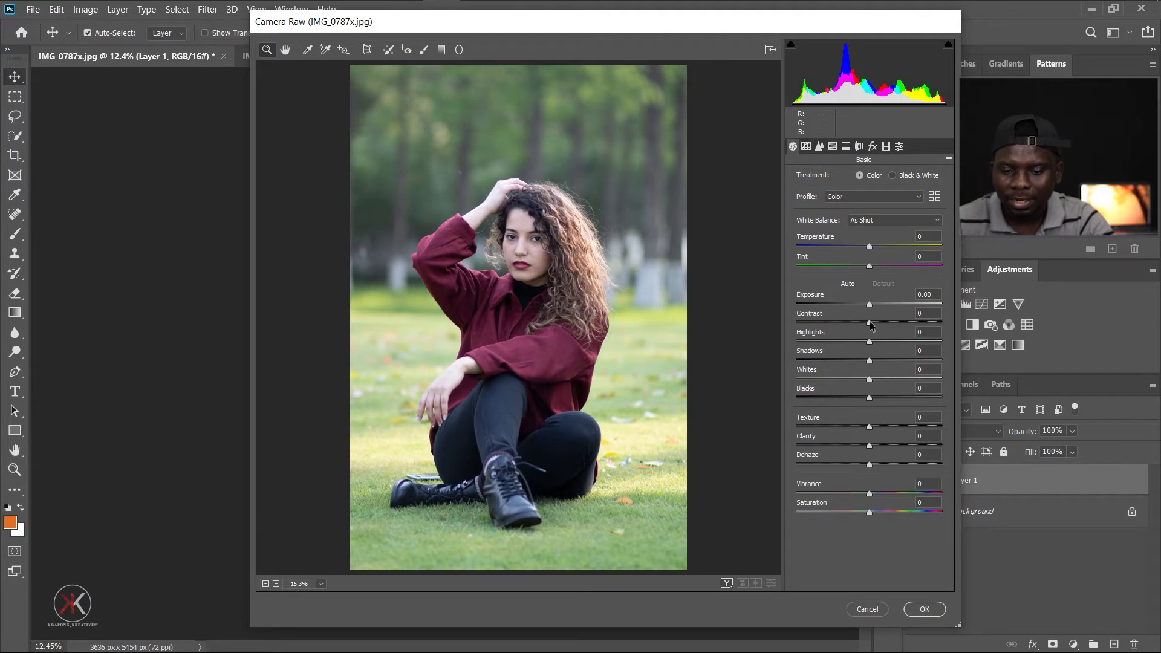
- Set the basic adjustments to Contrast +18, Highlights -89, Clarity +13, Dehaze +14 and Vibrance +8
left_click_drag(871, 326, 883, 325)
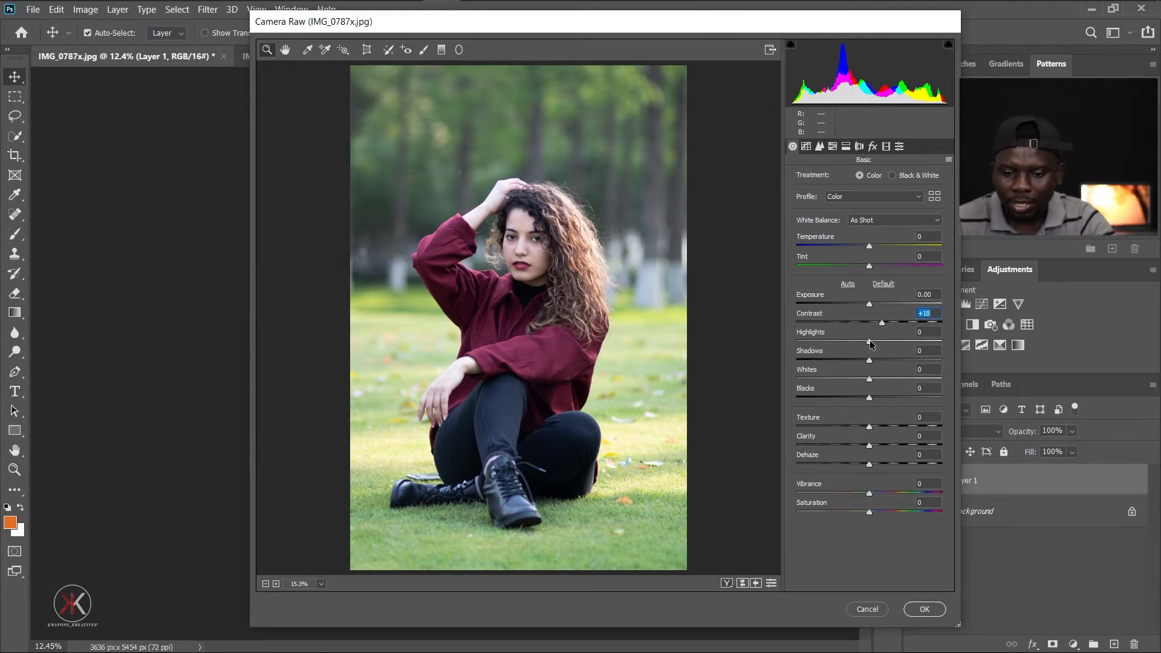
left_click_drag(871, 343, 805, 343)
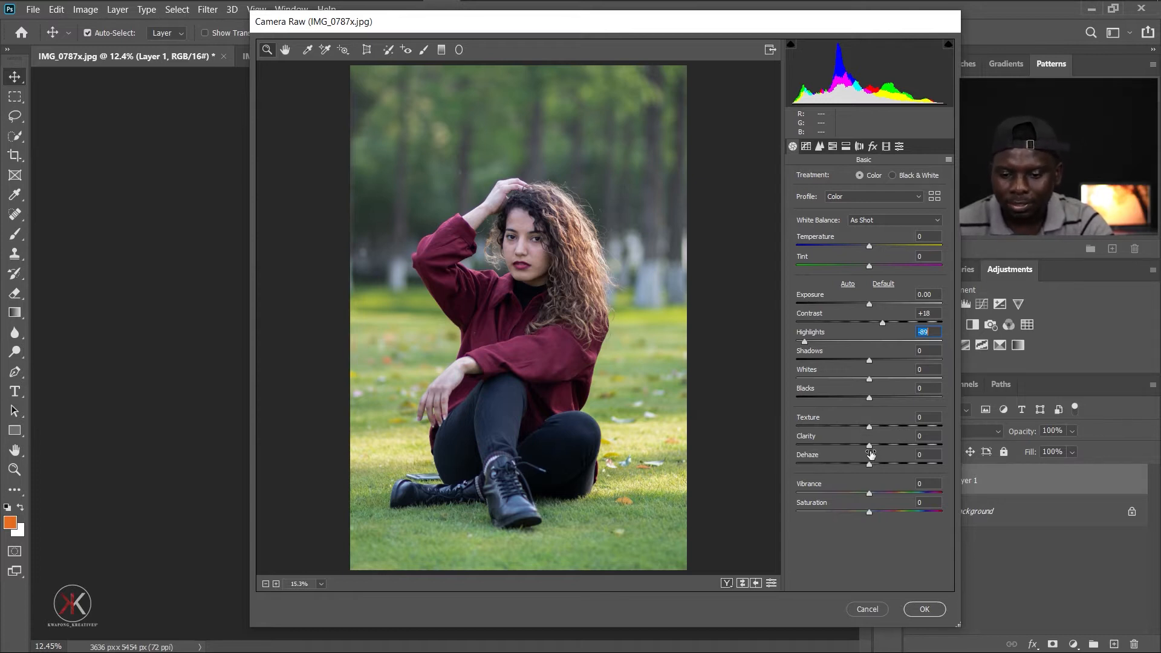
left_click_drag(870, 449, 879, 447)
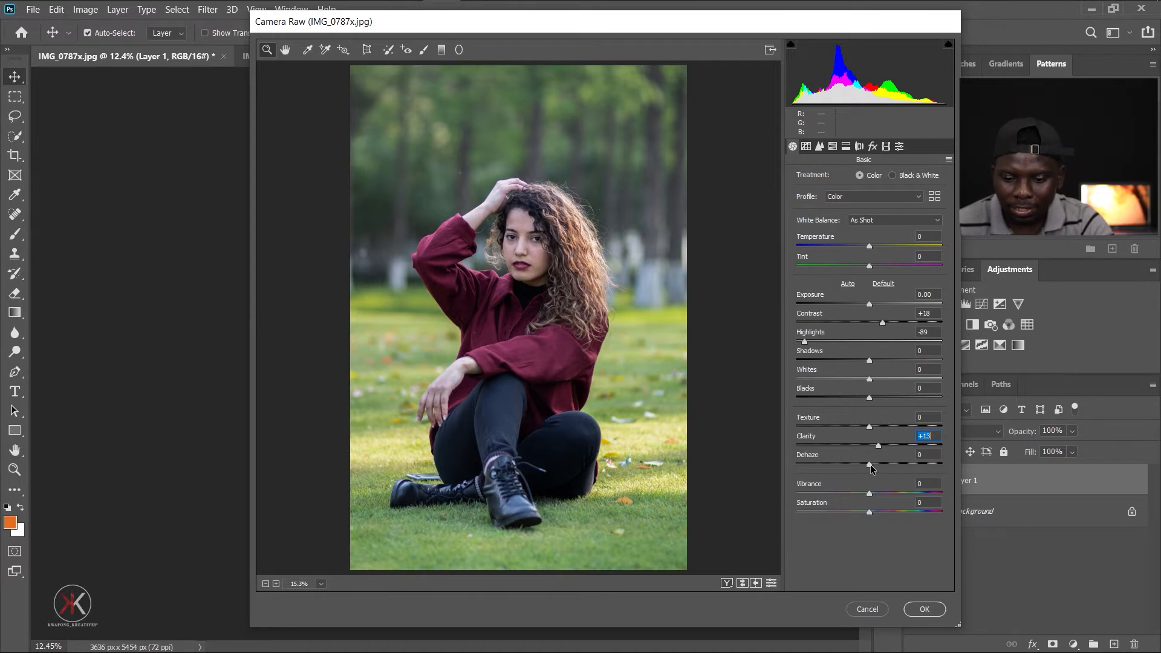
left_click_drag(870, 465, 881, 464)
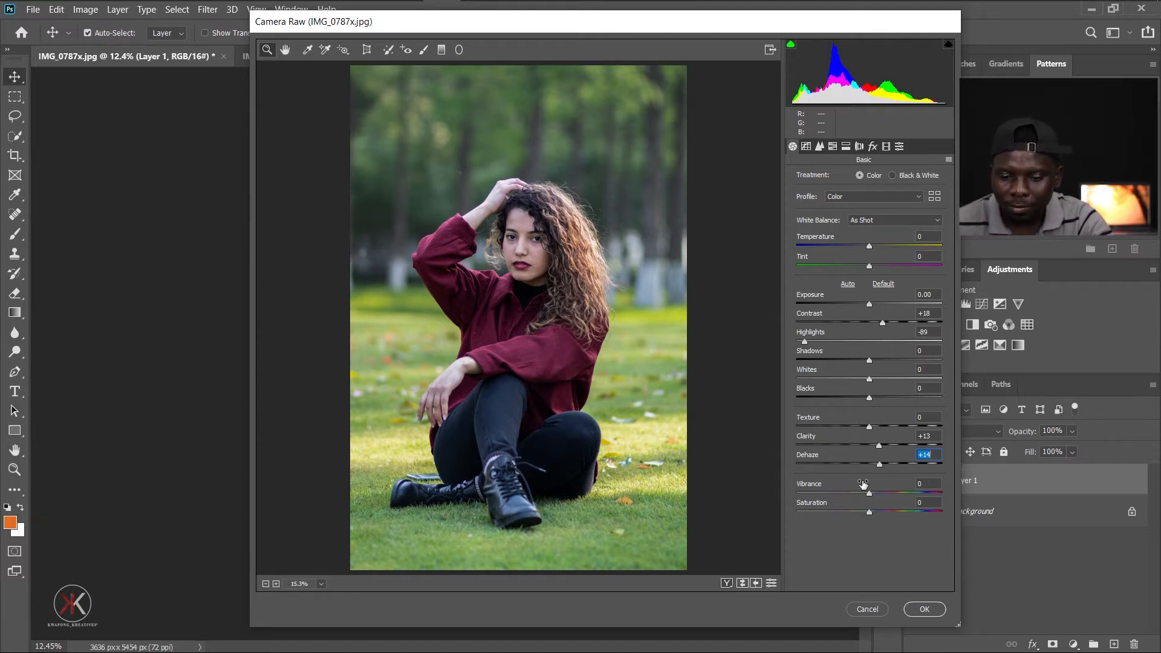
left_click_drag(869, 494, 877, 500)
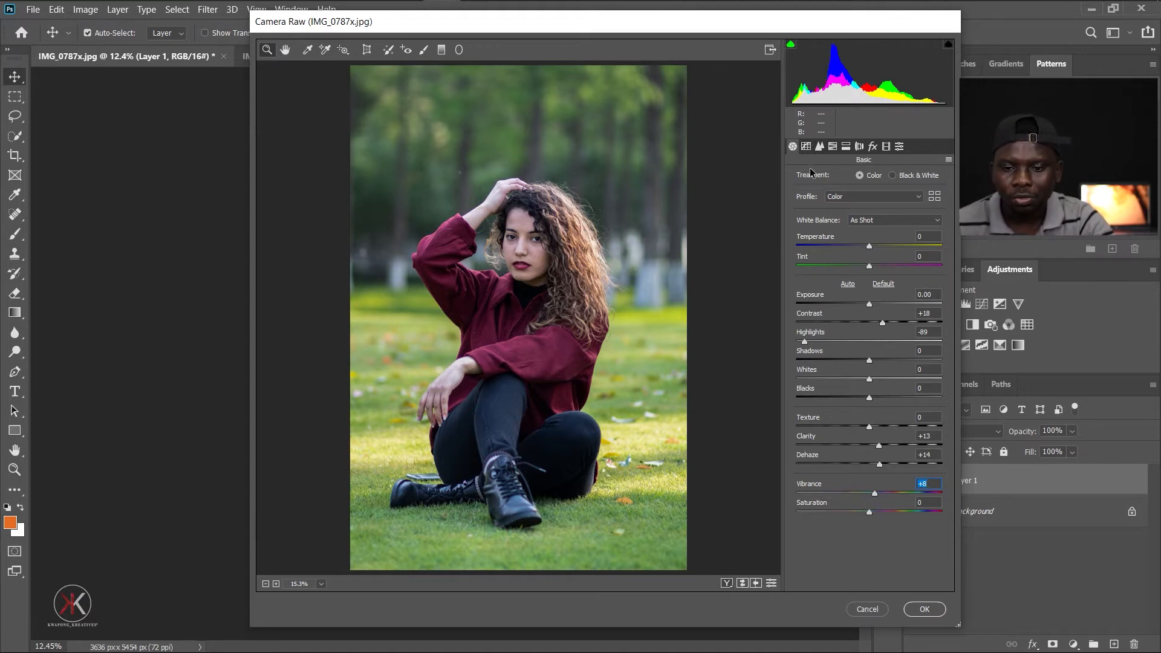
- Sharpen the photo with Amount 13 and Masking 70, previewing the mask to limit sharpening to the edges
left_click(819, 147)
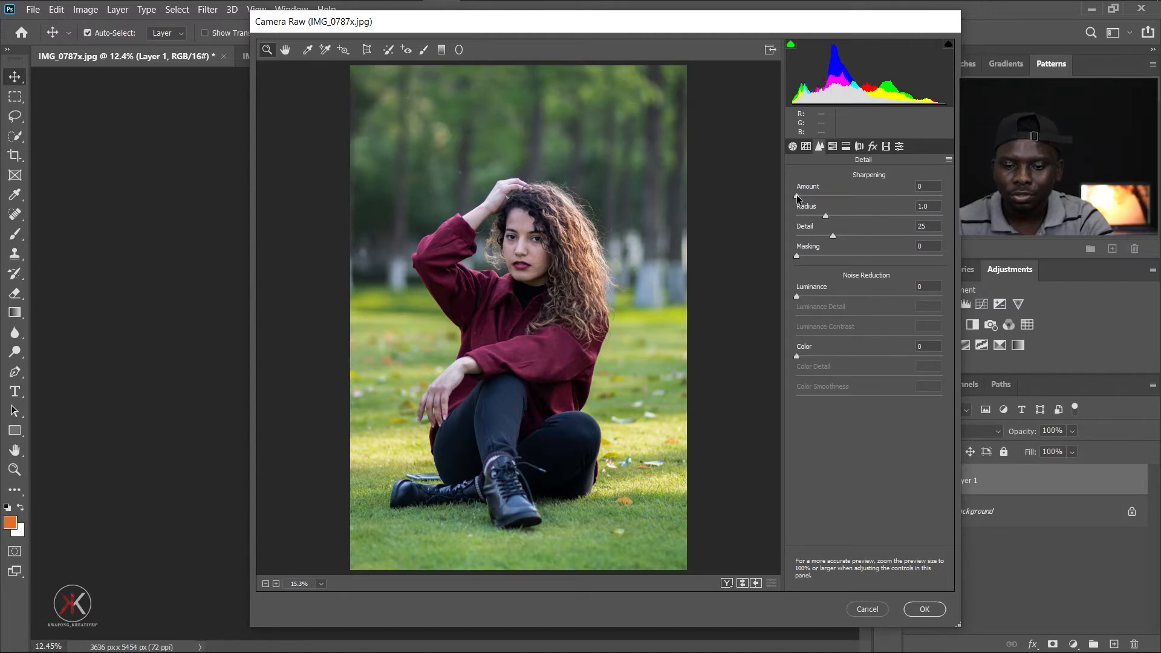
left_click_drag(797, 199, 810, 200)
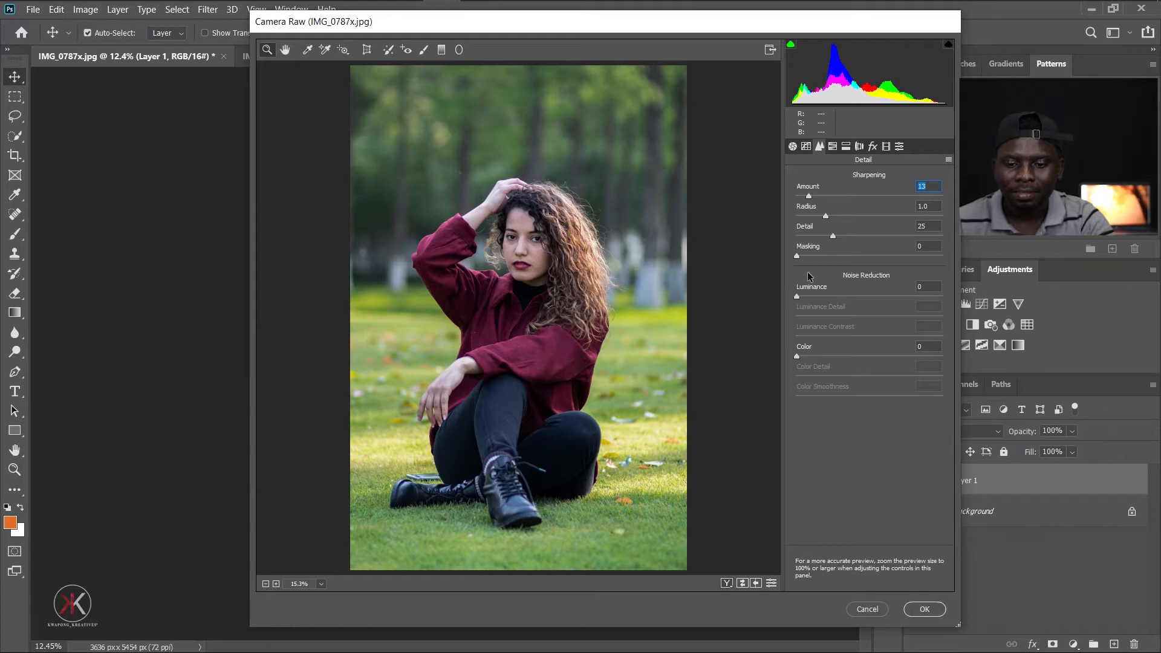
key("alt")
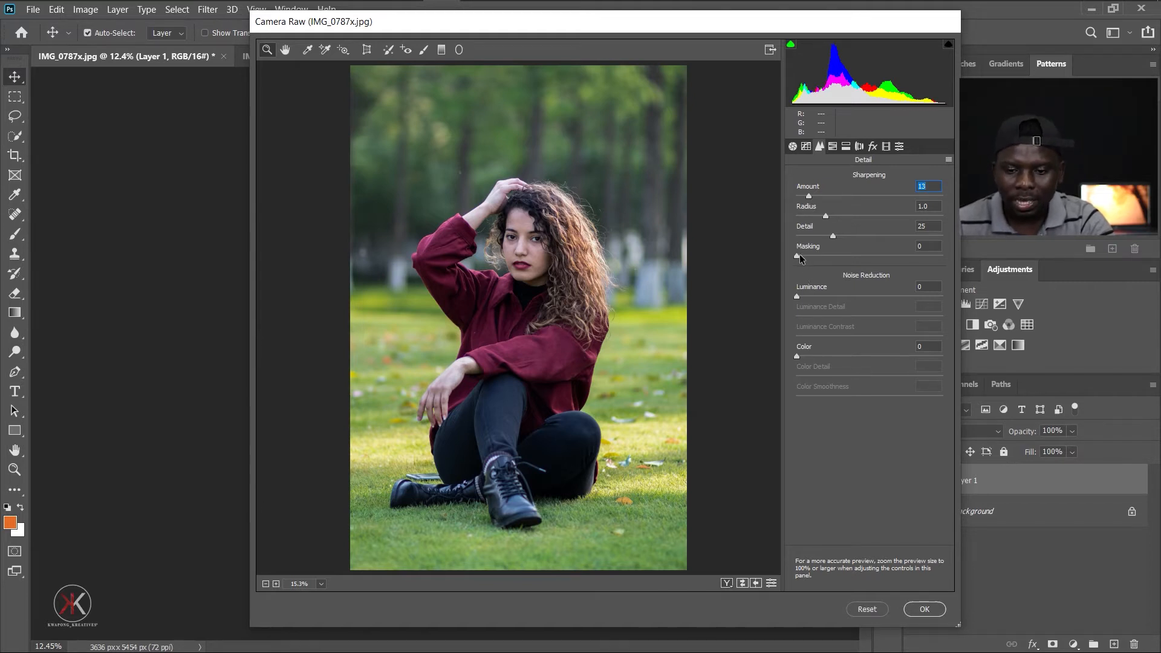
left_click(797, 256, "alt")
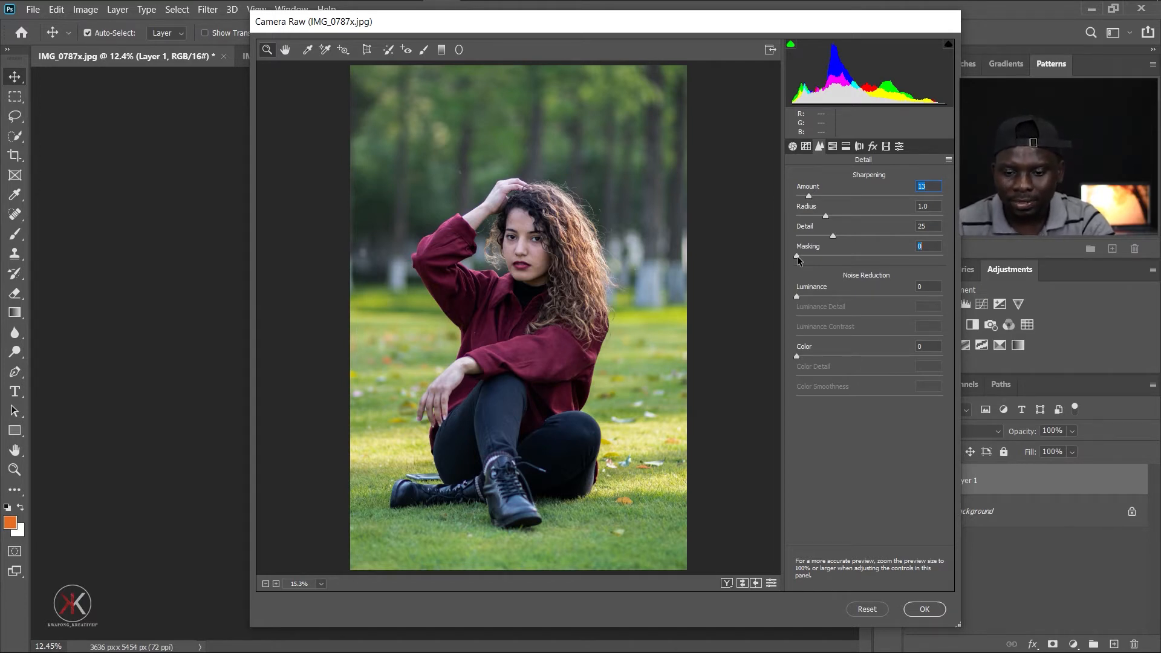
left_click(797, 255, "alt")
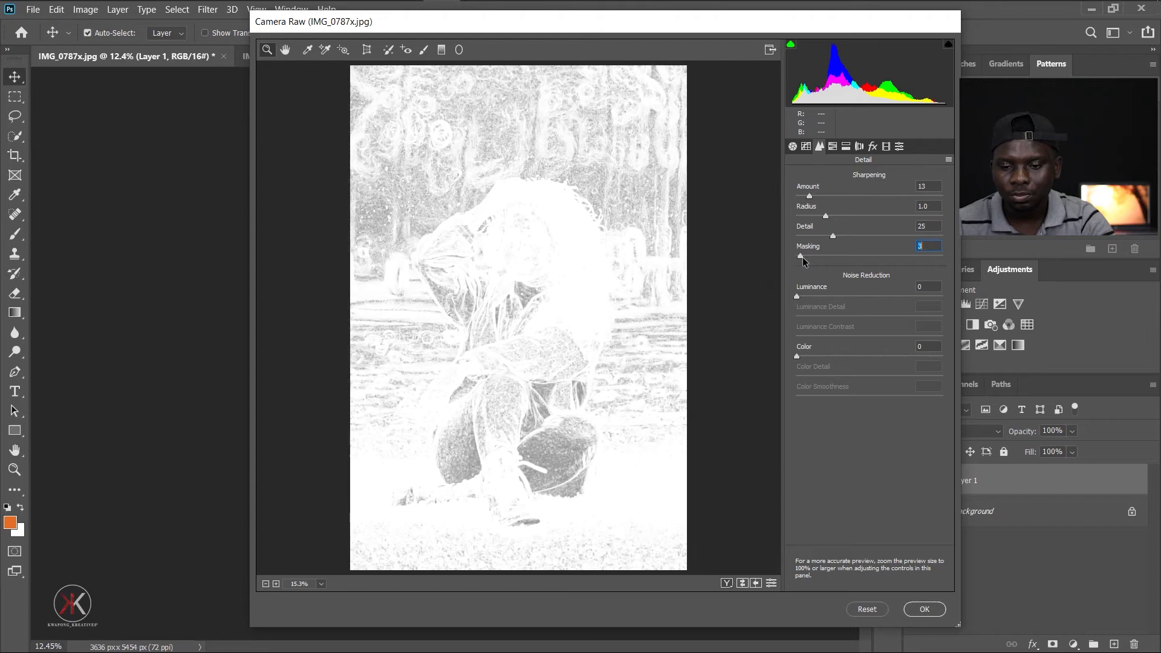
left_click_drag(803, 256, 899, 253)
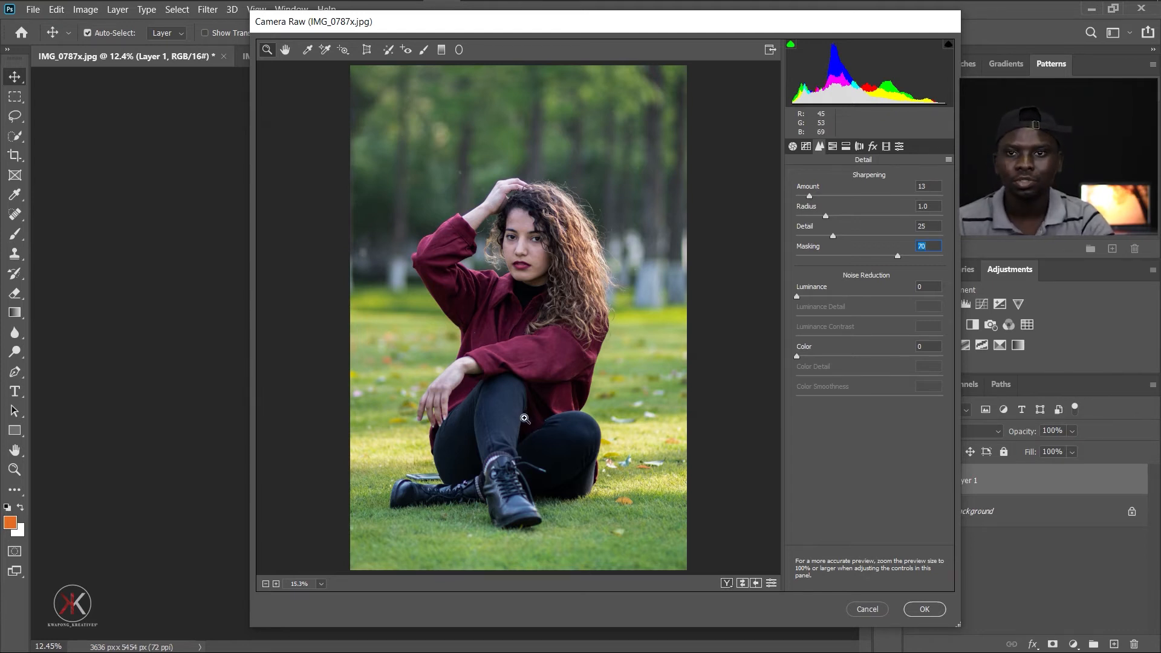
- Shift the greenery to autumn tones by setting the Greens hue to -92 and the Yellows hue to -87
left_click(833, 148)
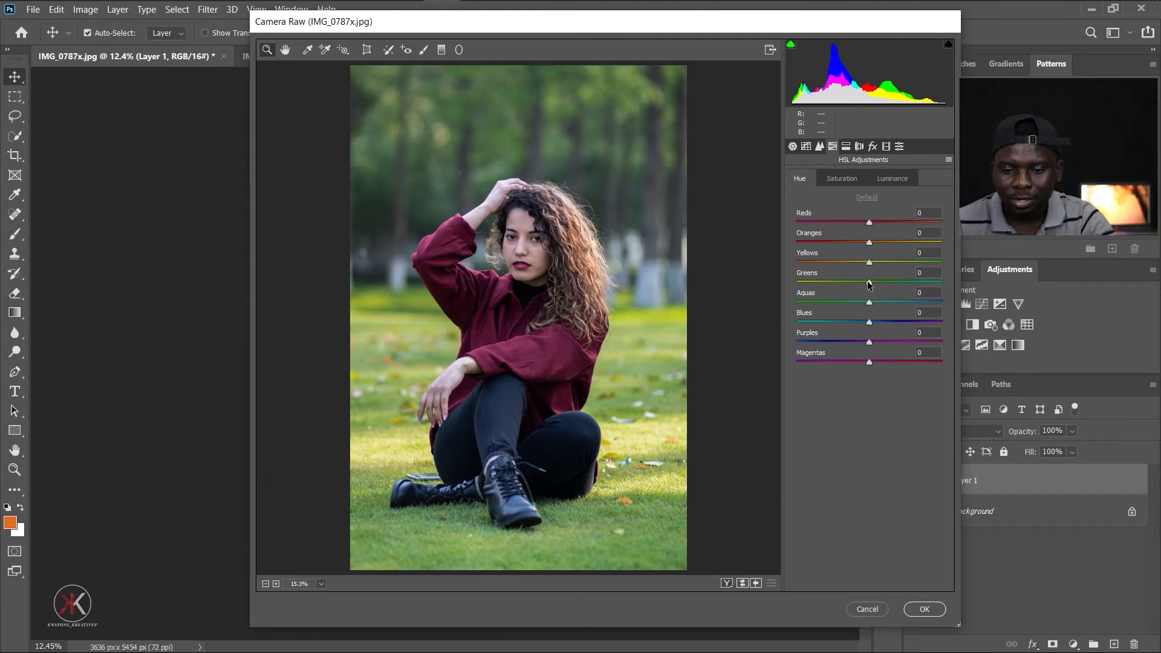
left_click_drag(868, 282, 802, 294)
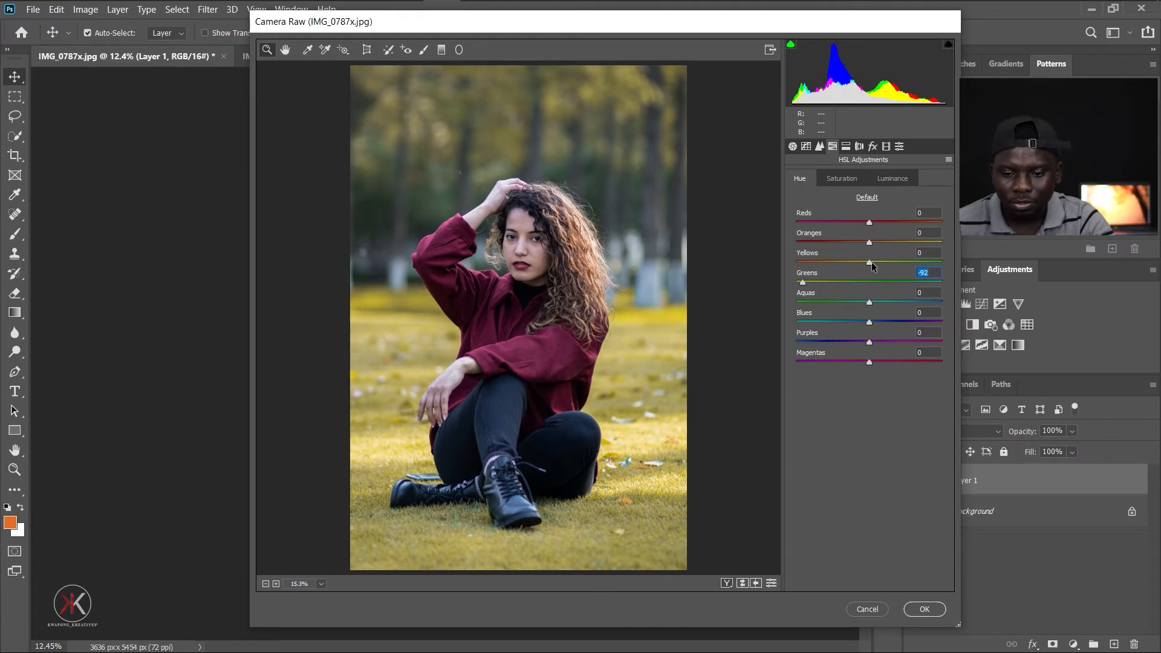
left_click_drag(871, 264, 807, 286)
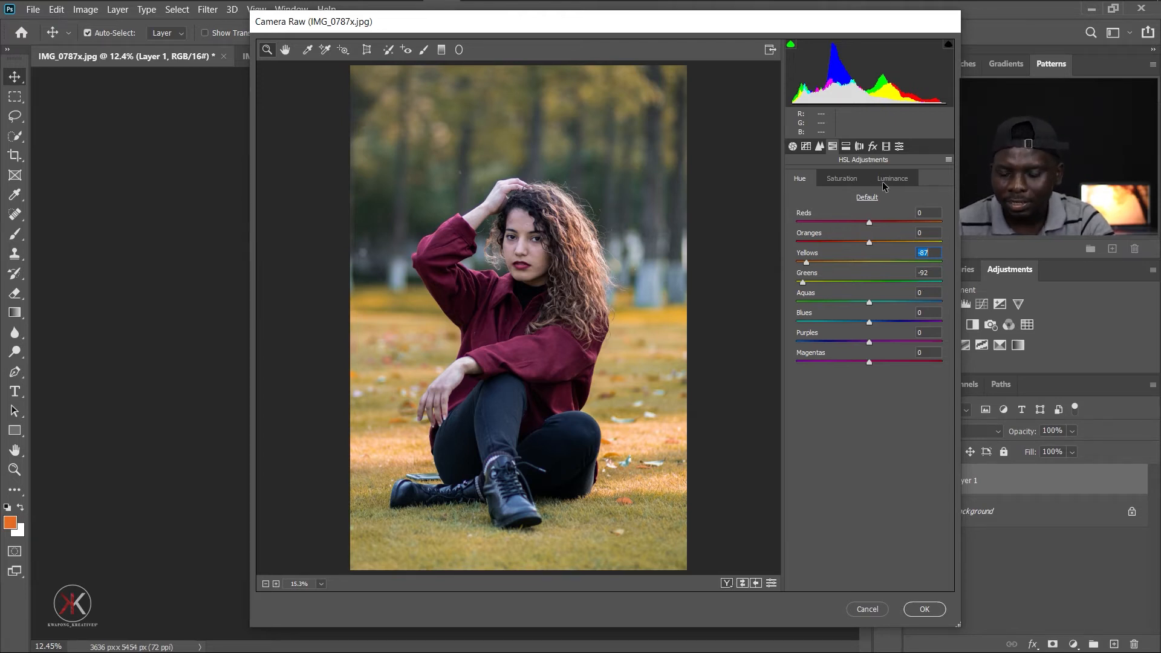
- Open the lens corrections and closely examine the raised forearm's edge for colour fringing
left_click(859, 147)
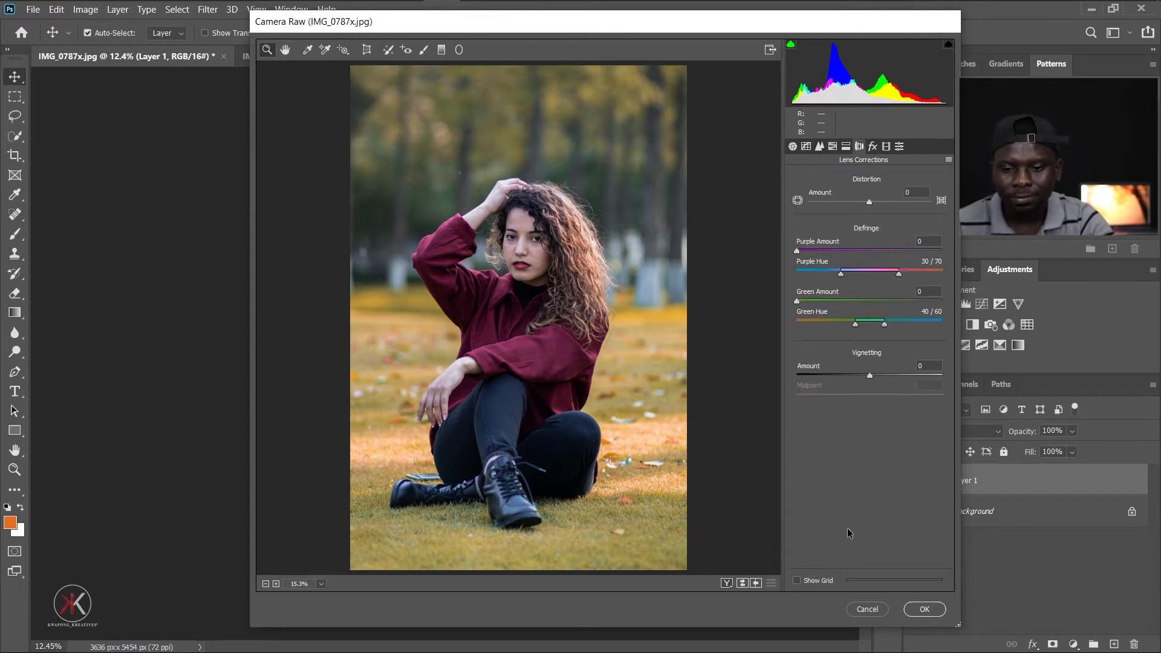
left_click(479, 213)
left_click(518, 261)
left_click(514, 340)
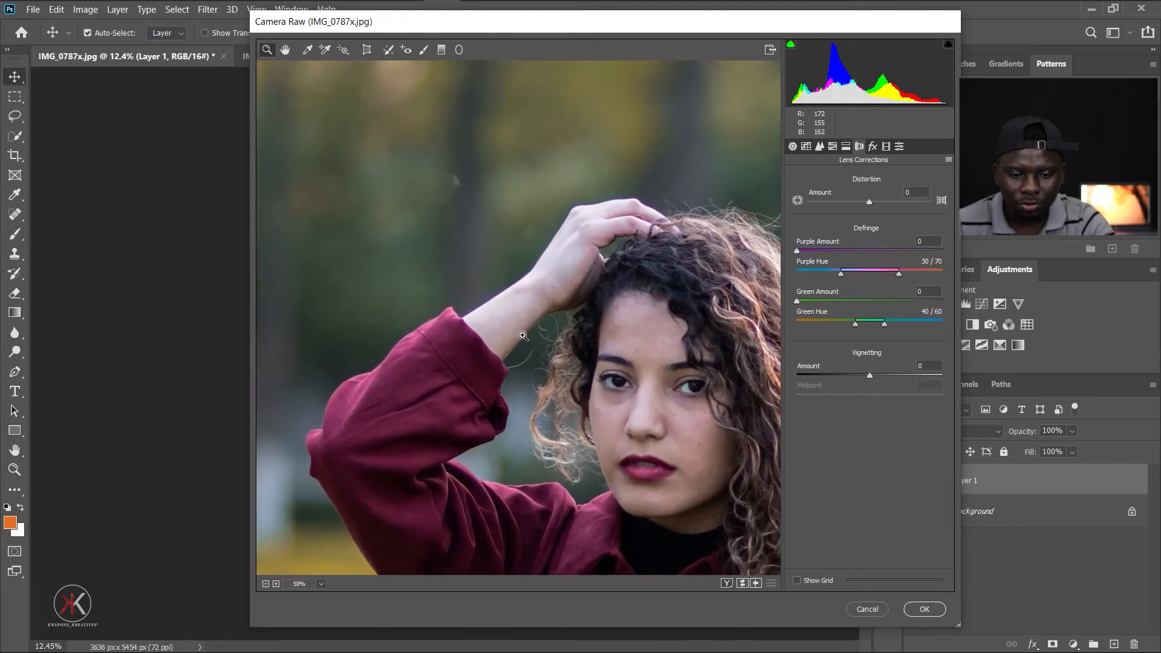
left_click(524, 316)
left_click(525, 315)
left_click(502, 278)
left_click(474, 238)
left_click_drag(446, 207, 624, 280)
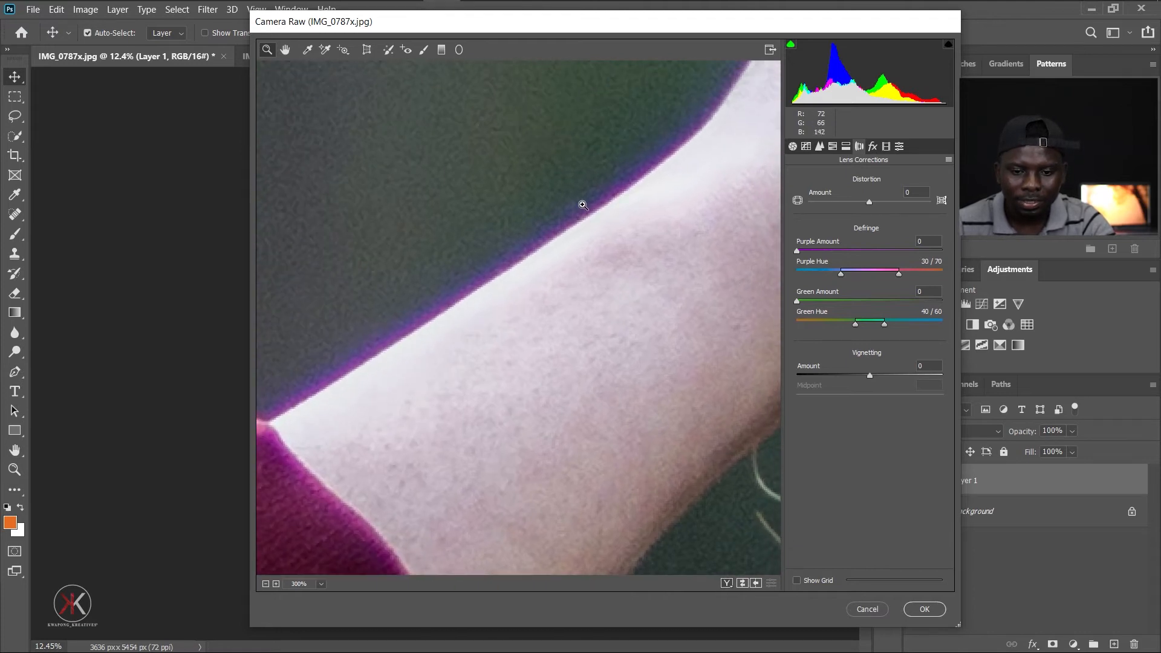
right_click(476, 242)
left_click(537, 330)
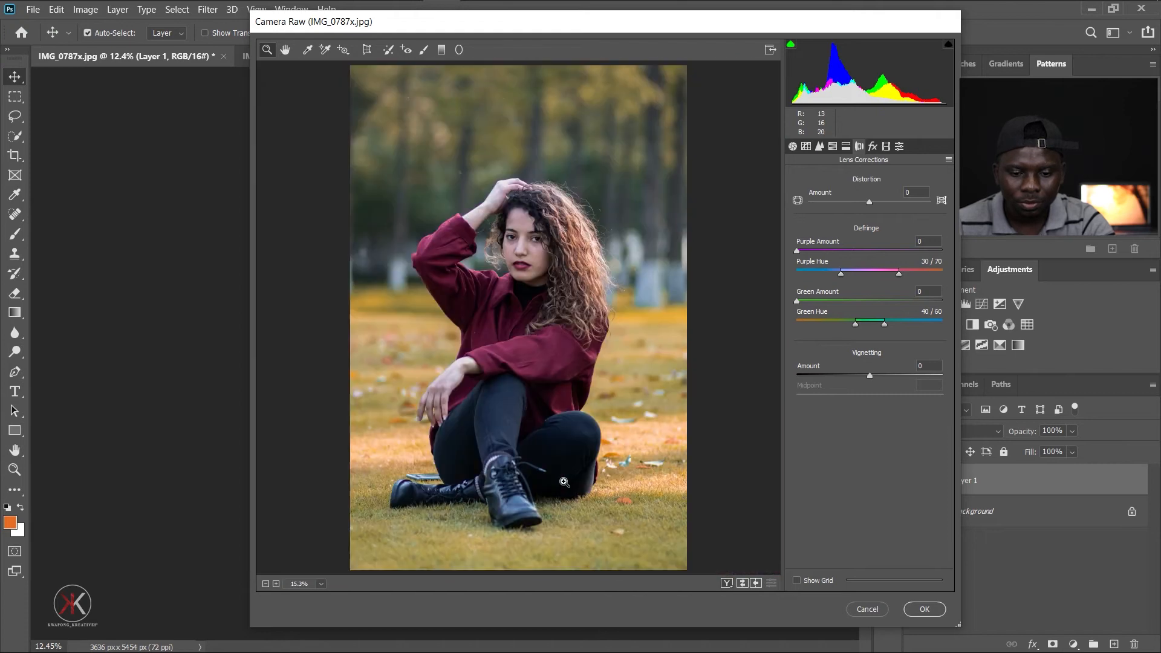
- Reduce the purple fringing by setting the Defringe Purple Amount to 4, using the boot and sock as a close-up reference
left_click(499, 478)
left_click(499, 478)
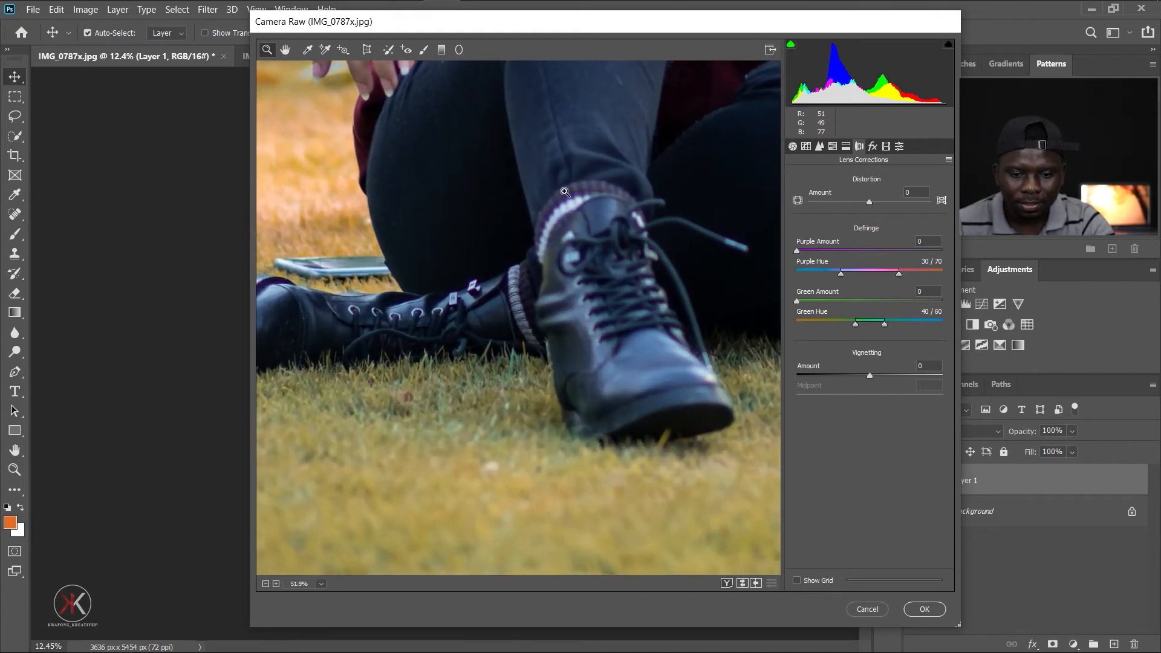
left_click(596, 327)
scroll(550, 252, "down", 5)
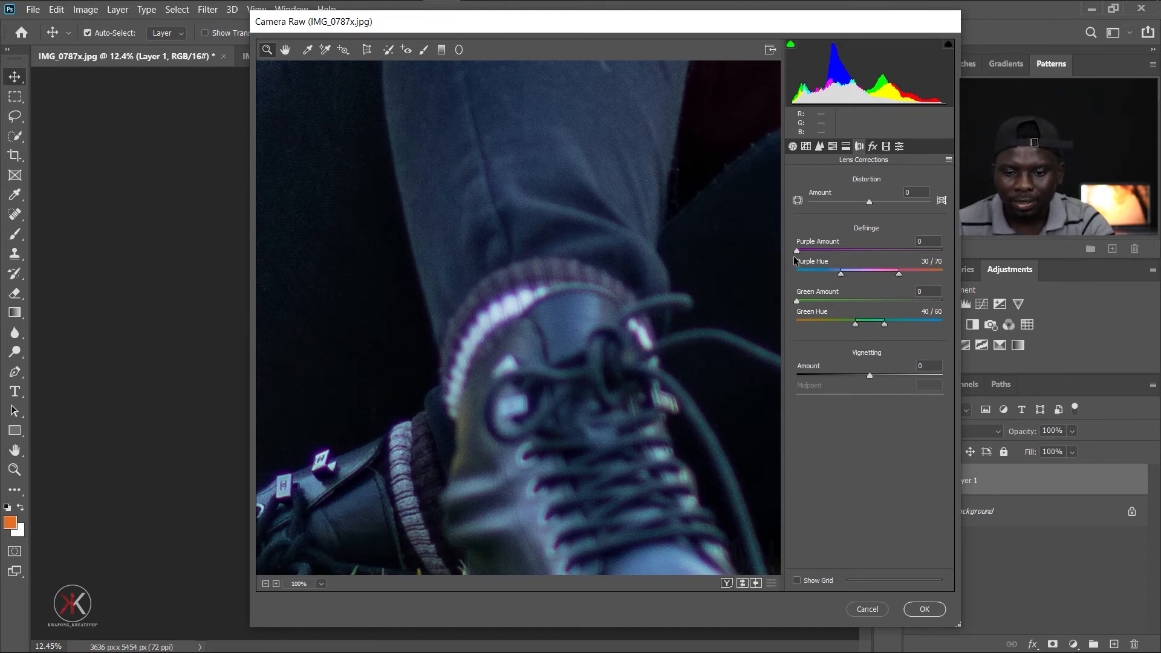
left_click_drag(799, 253, 802, 253)
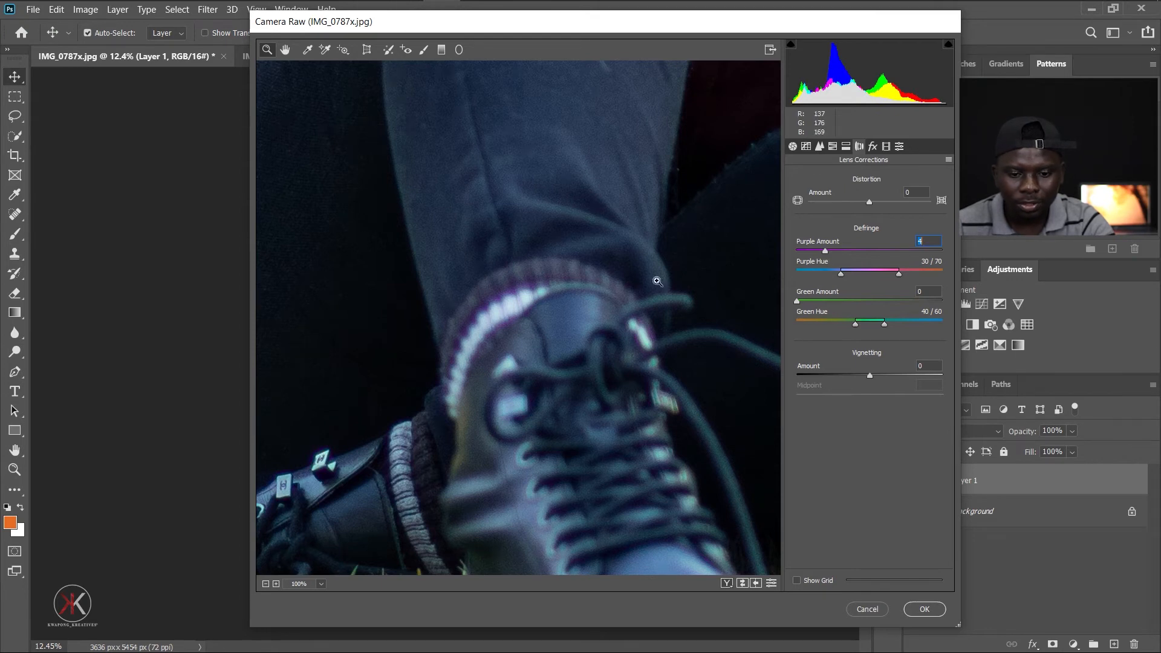
- Check the raised hand and sleeve edges for remaining purple fringing and fit the whole photo in view
left_click_drag(531, 117, 450, 449)
left_click_drag(454, 182, 361, 550)
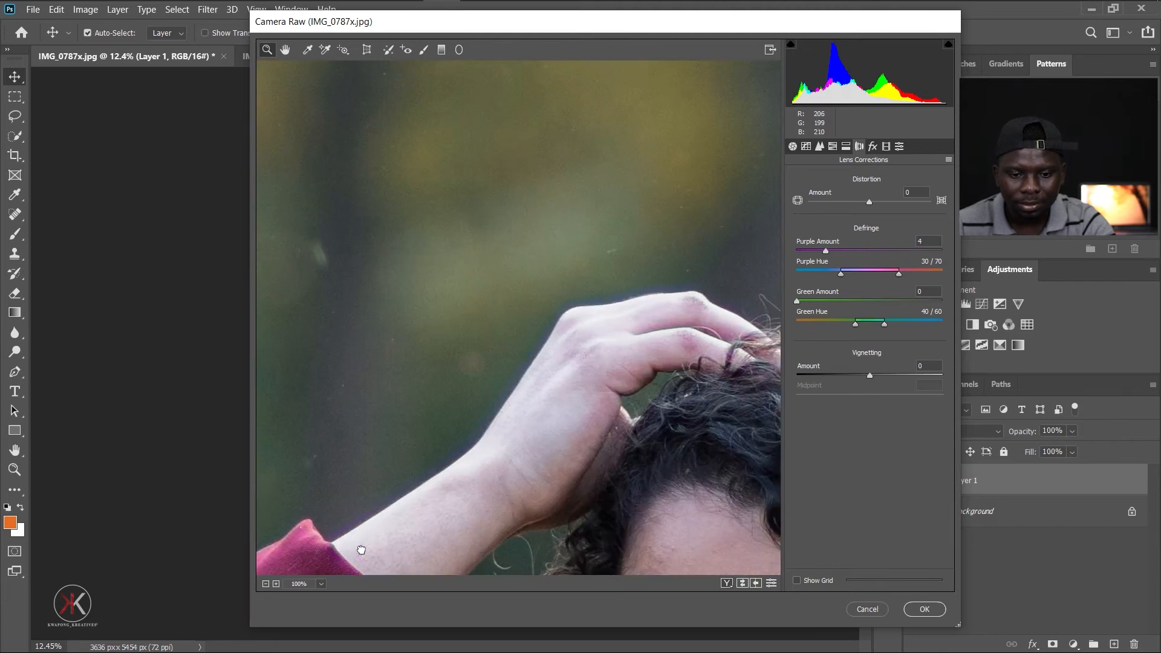
left_click_drag(441, 480, 587, 329)
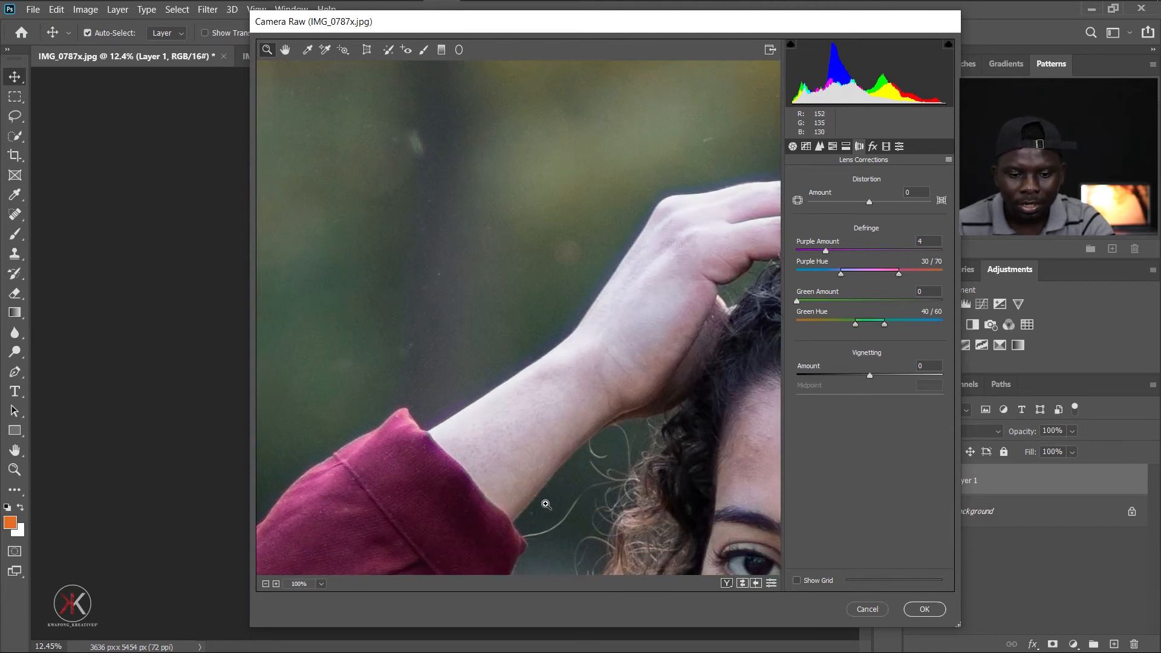
left_click(397, 477)
right_click(576, 208)
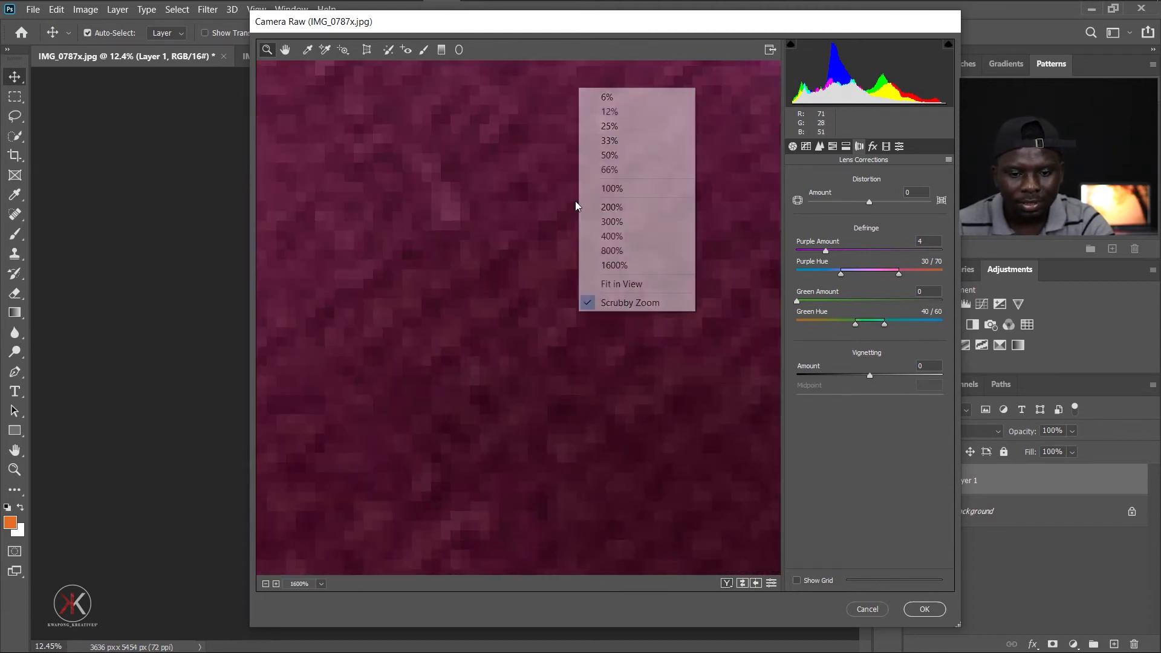
left_click(623, 284)
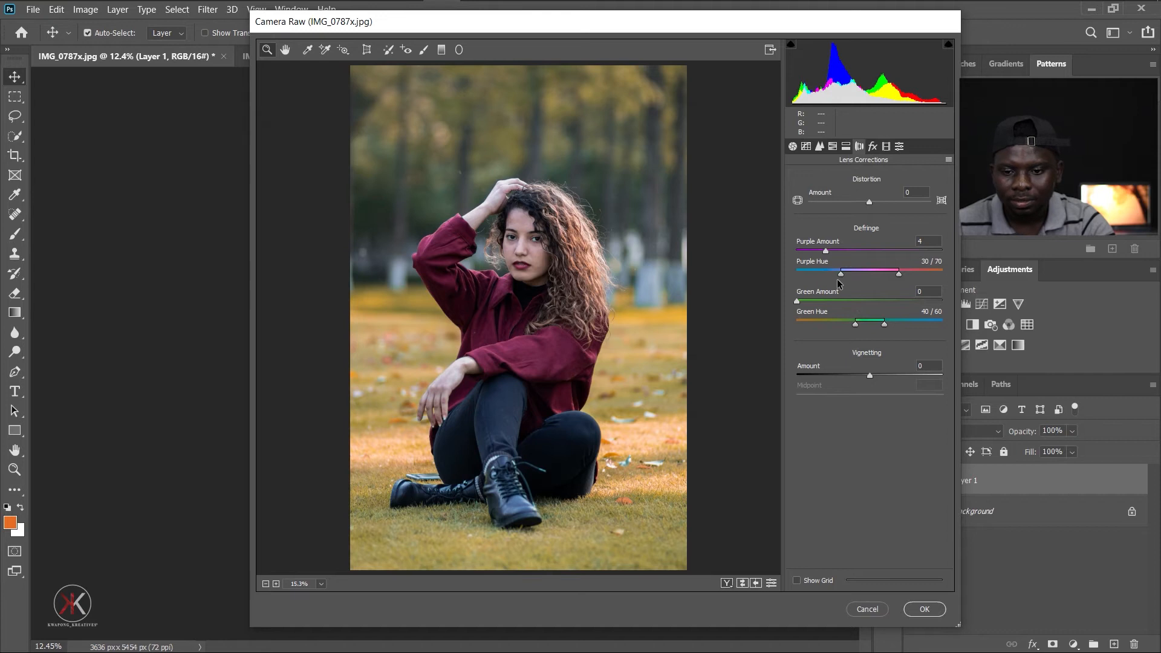
- Add a post-crop vignette with Amount -31 and apply the Camera Raw adjustments to Layer 1
left_click(873, 146)
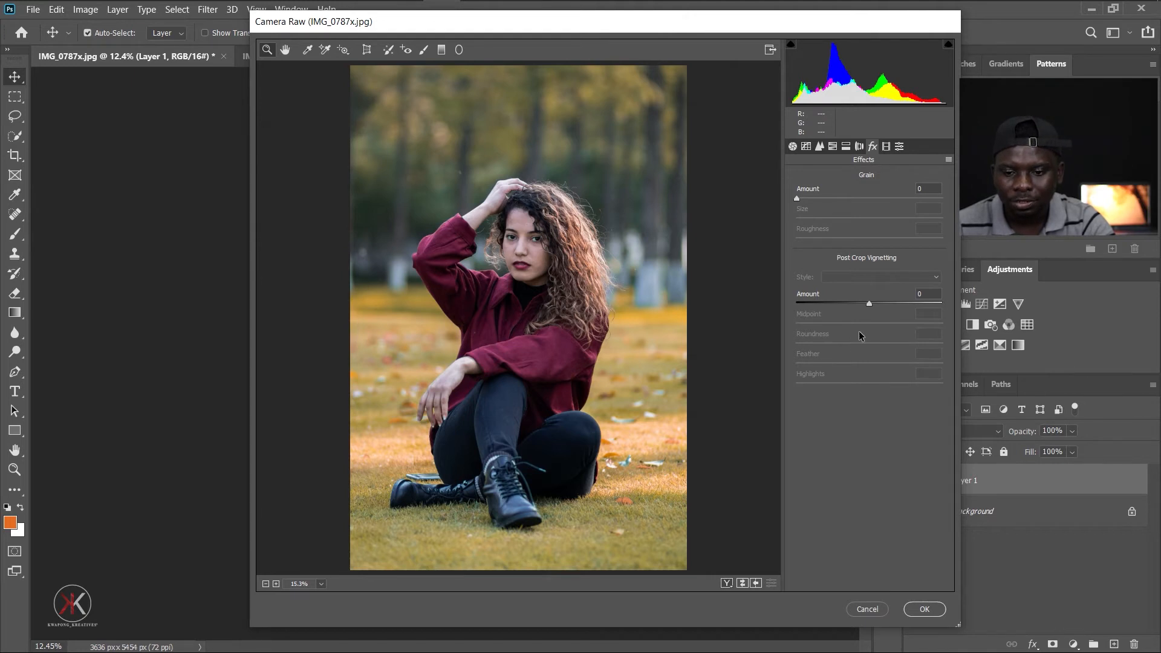
left_click_drag(871, 302, 846, 308)
left_click_drag(472, 24, 827, 30)
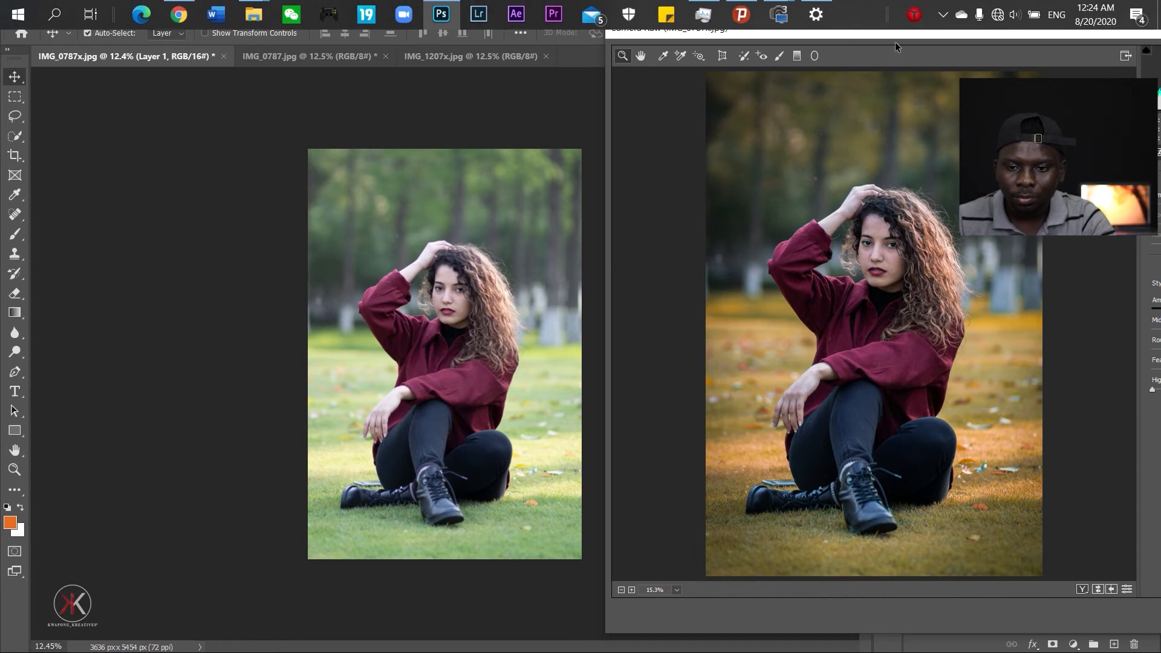
left_click_drag(900, 37, 617, 22)
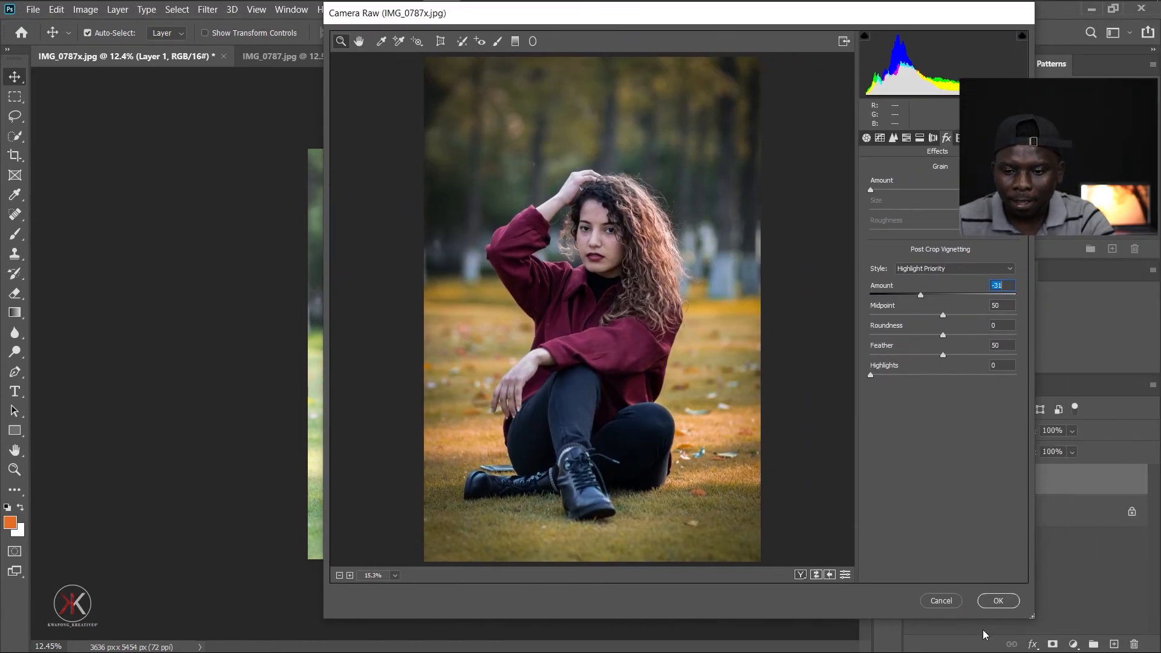
left_click(998, 600)
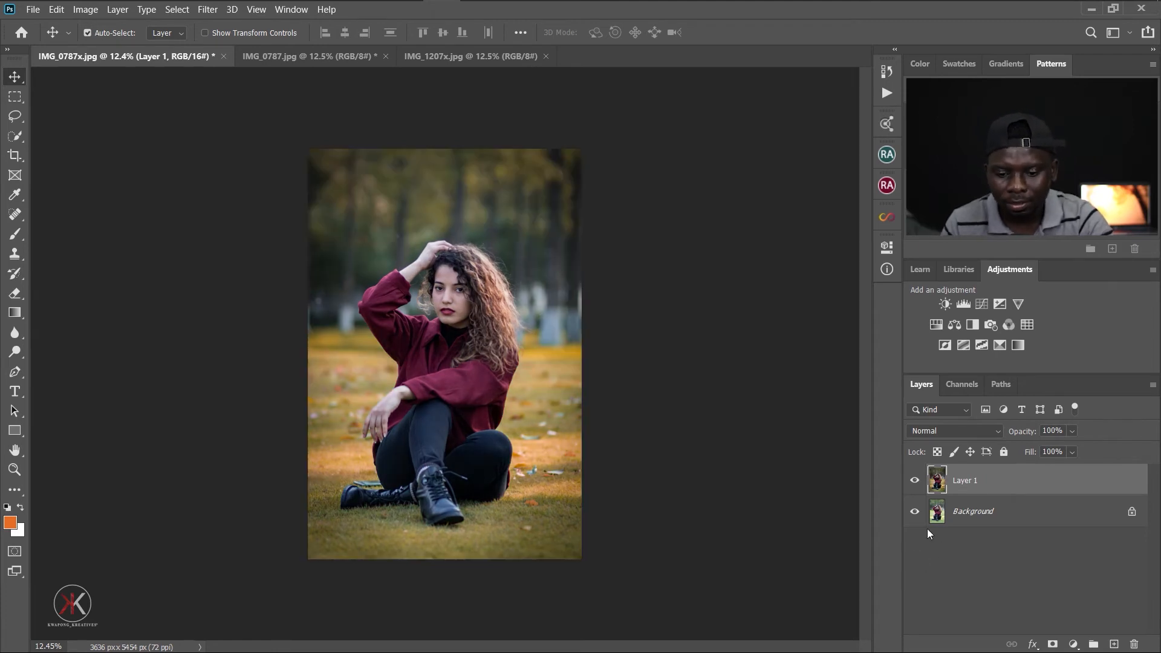
- Compare the graded layer with the original Background and view the finished example in IMG_0787.jpg
left_click(916, 511, "alt")
left_click(917, 512, "alt")
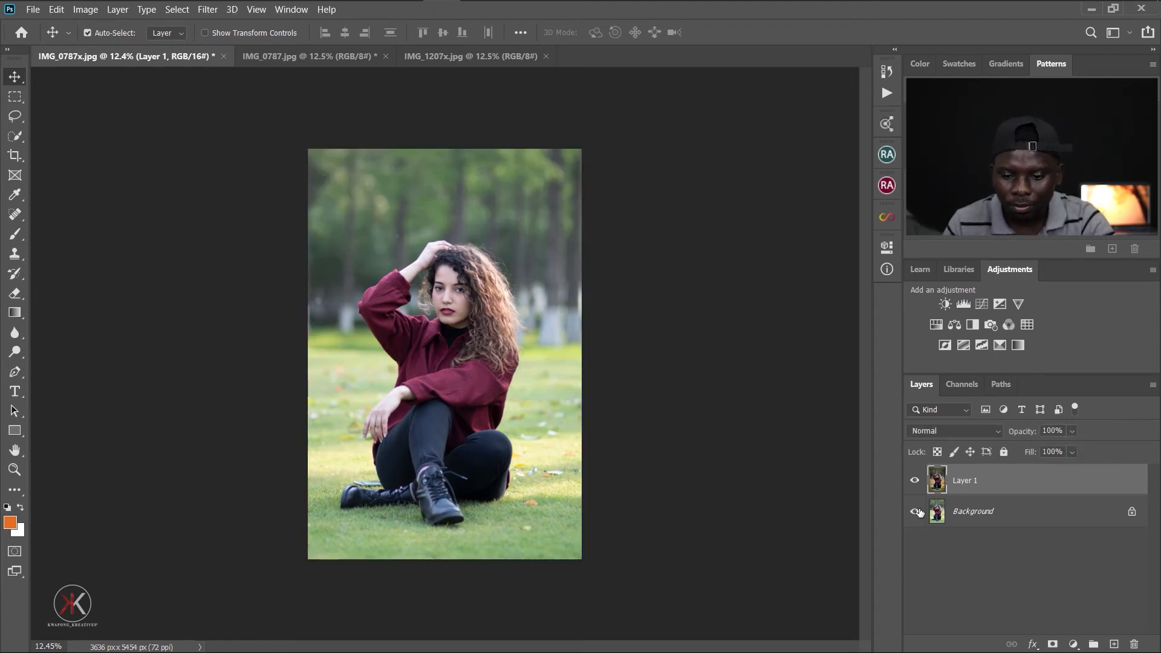
left_click(916, 511, "alt")
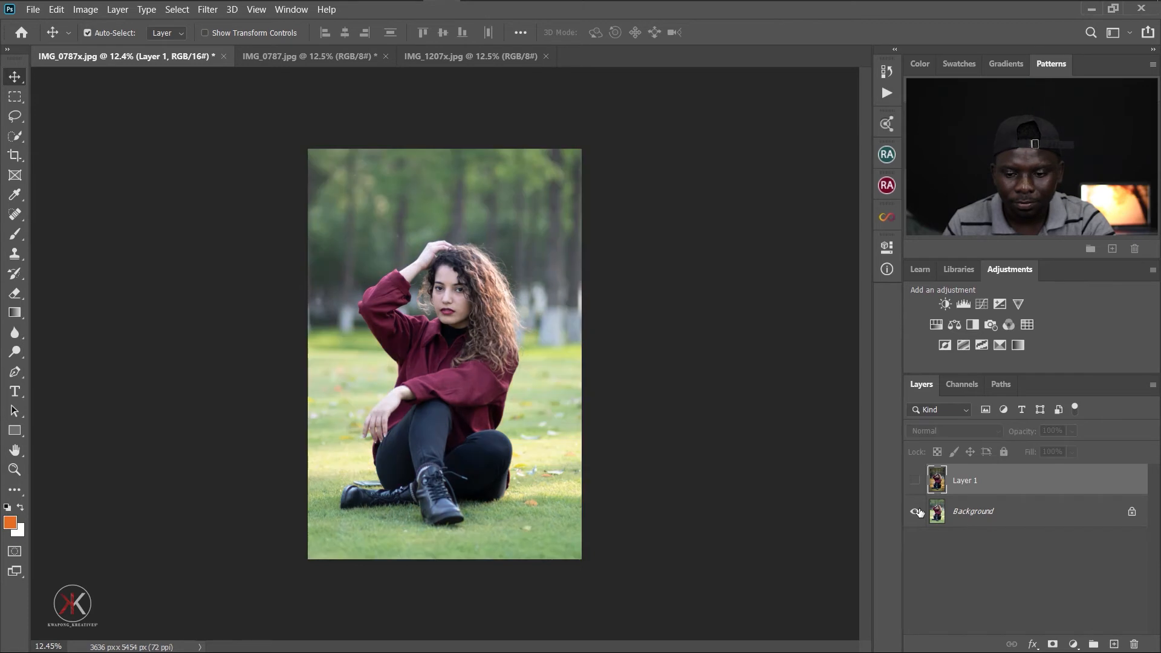
left_click(917, 512, "alt")
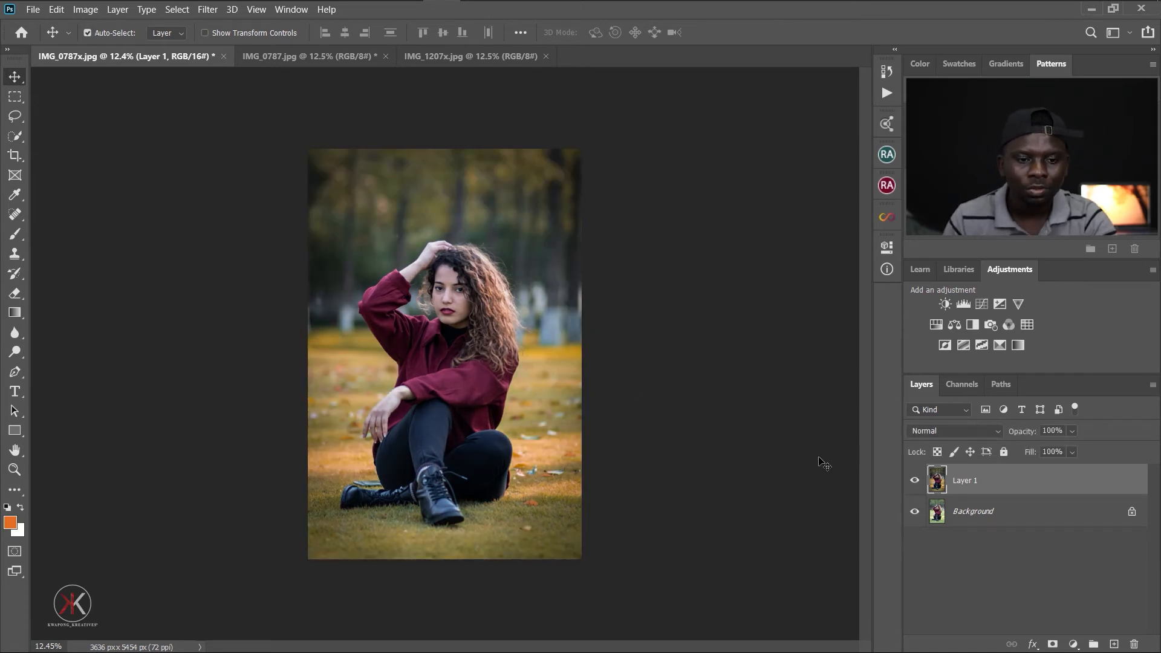
left_click(344, 64)
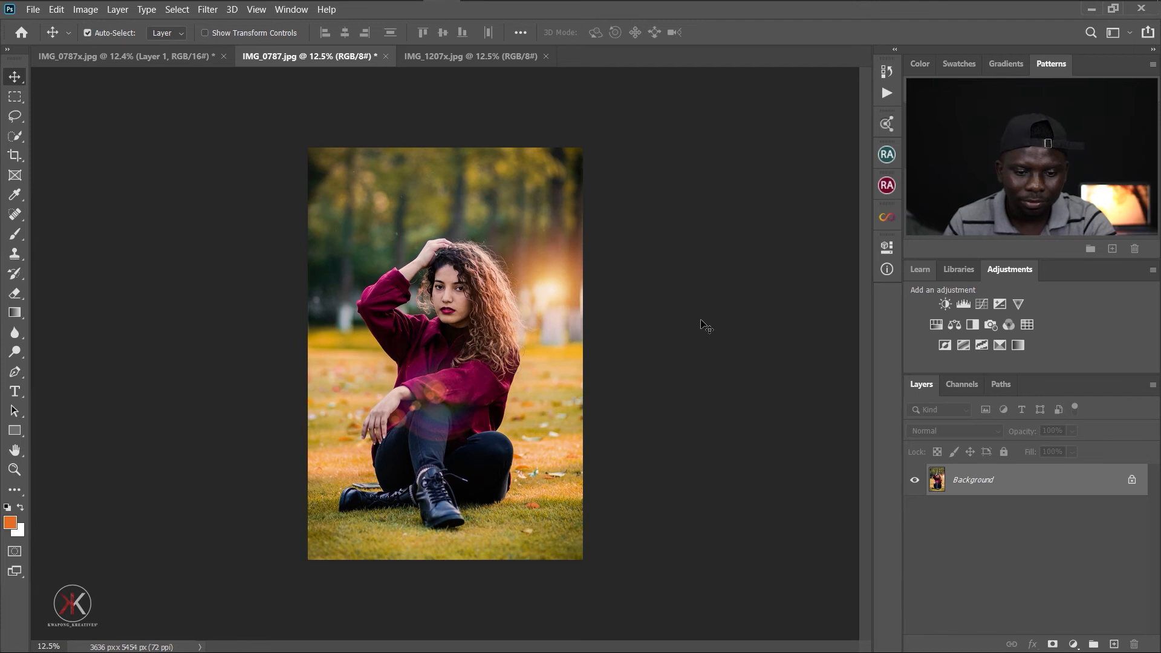
- Return to IMG_0787x.jpg and compare the graded Layer 1 with the original Background
left_click(162, 56)
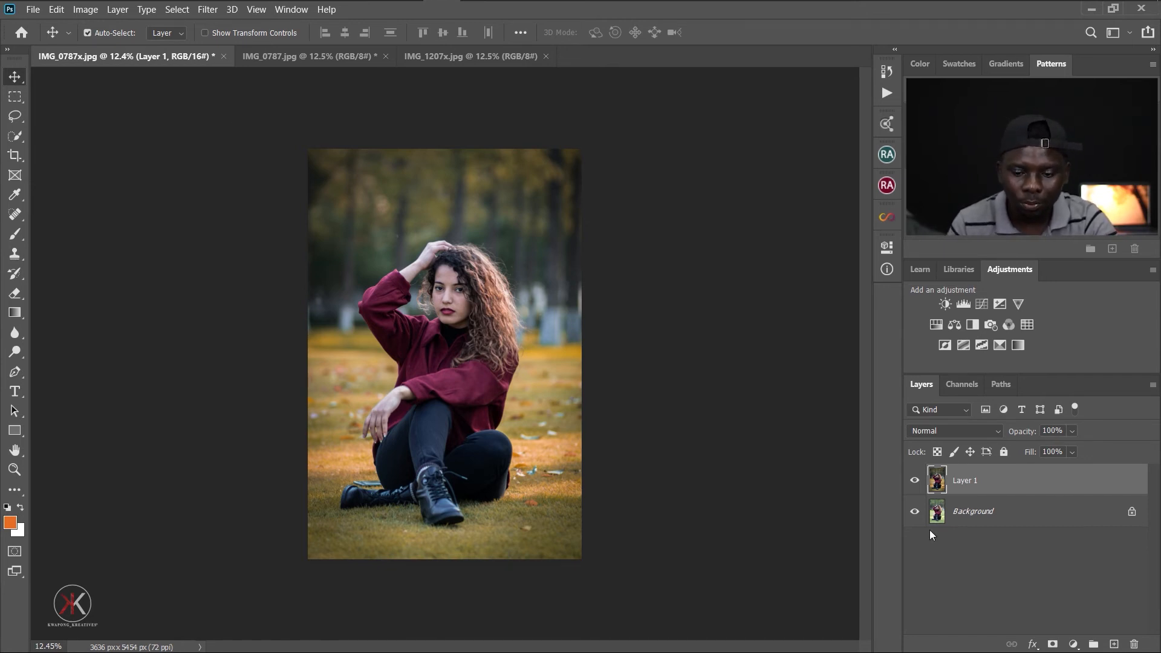
left_click(918, 512, "alt")
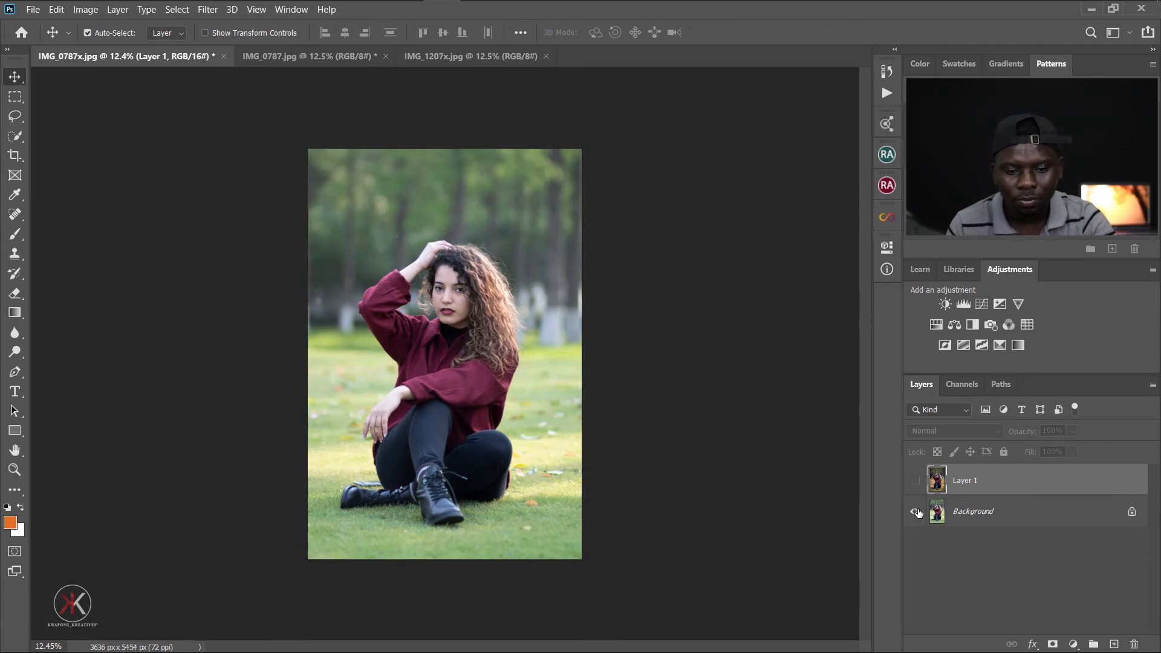
left_click(918, 512, "alt")
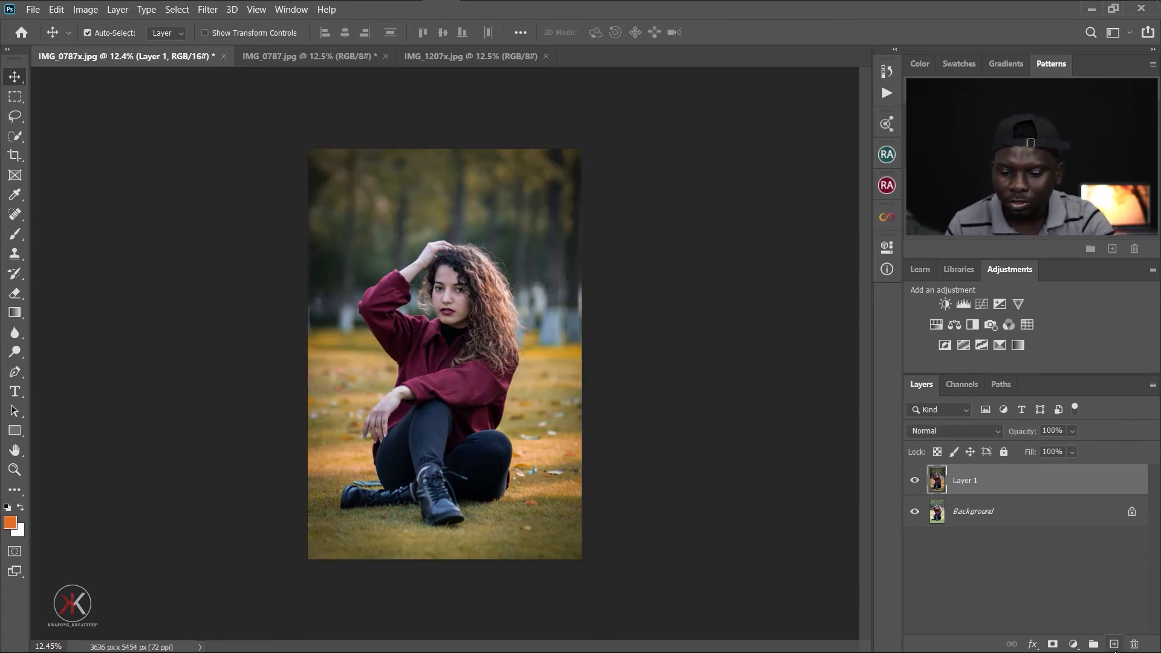
- Add an empty layer above Layer 1 and set up the Brush tool with the orange foreground color ea7832
left_click(1113, 644)
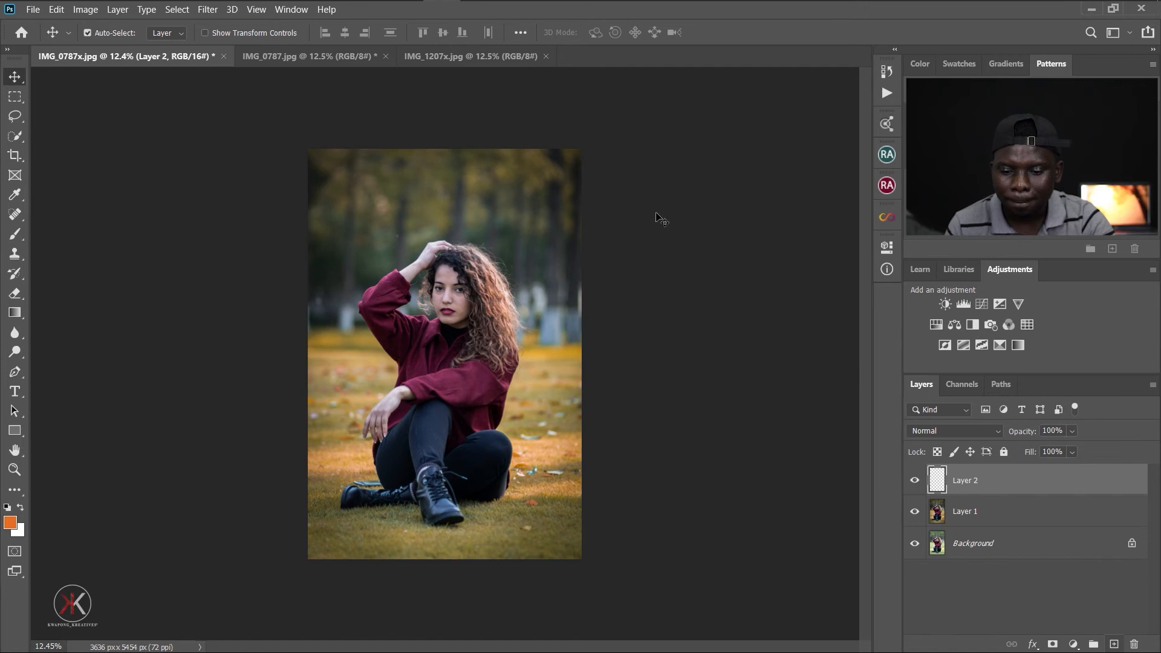
left_click(15, 234)
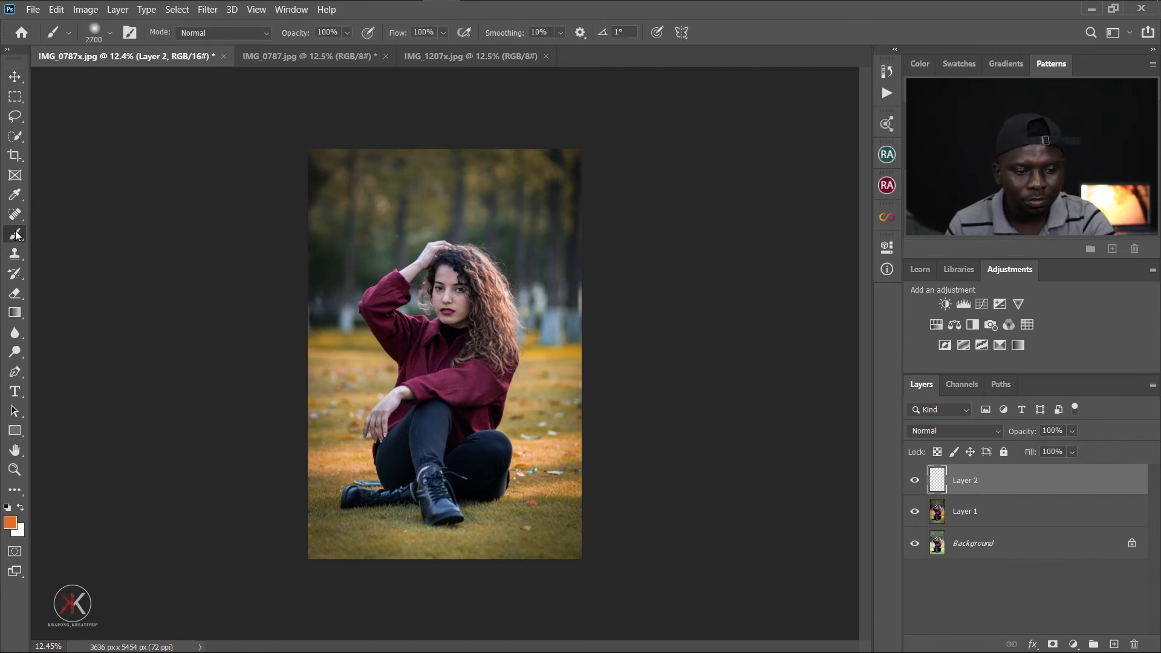
left_click(8, 523)
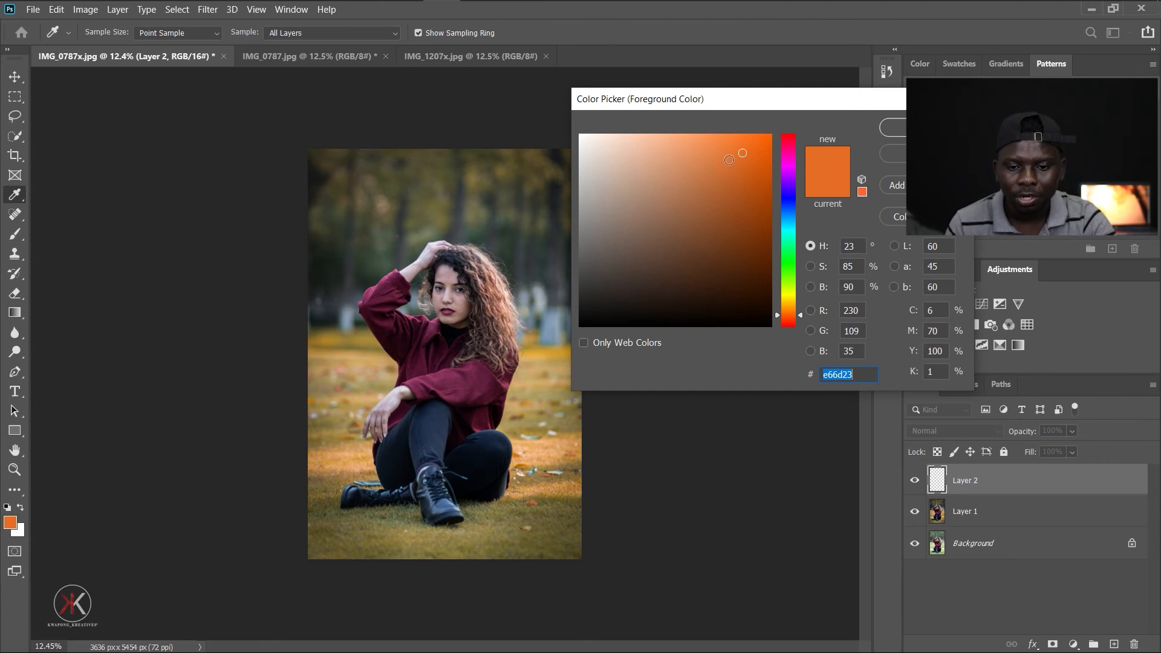
left_click(730, 150)
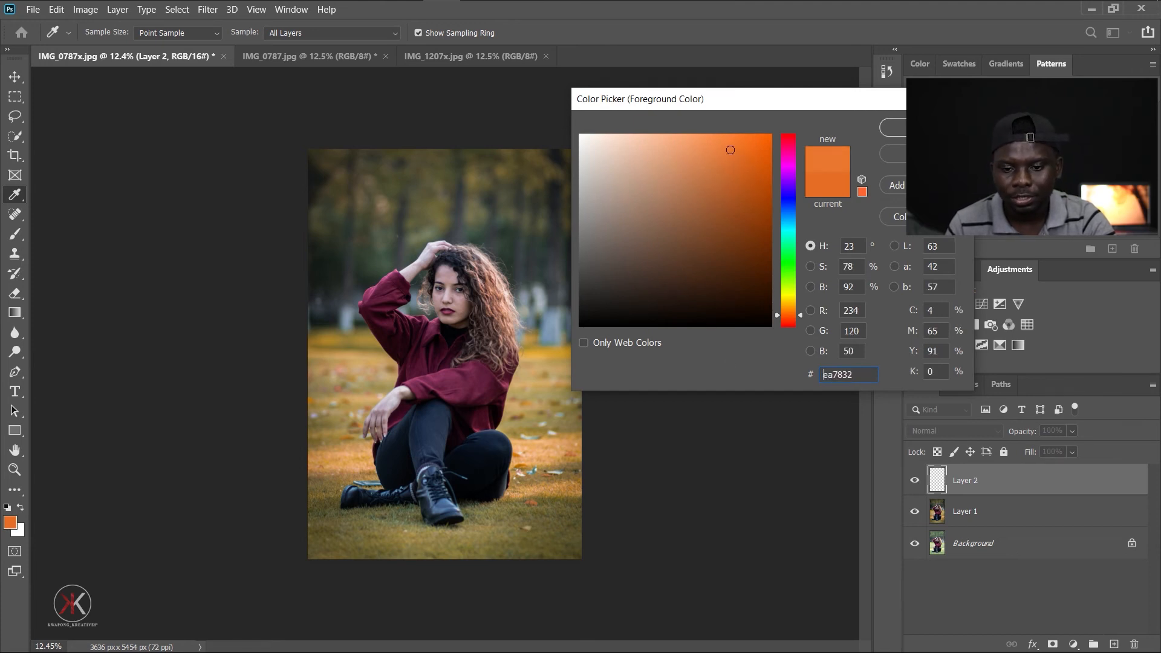
left_click(893, 127)
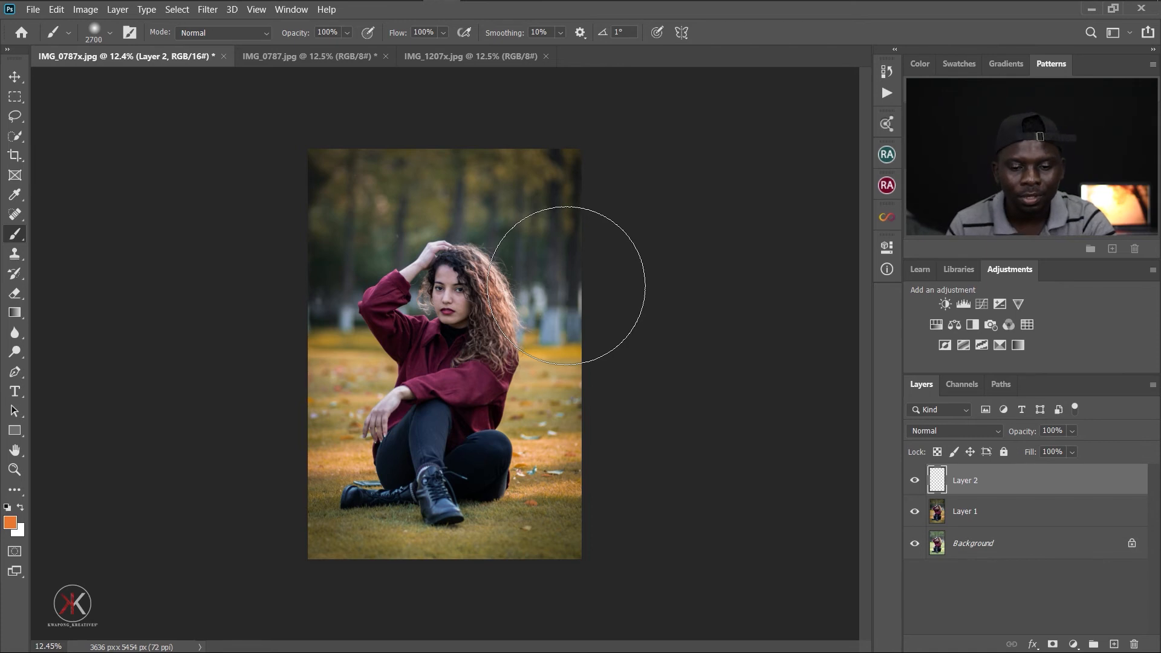
- Paint a soft orange glow over the trees beside the woman's hair and set Layer 2's blend mode to Screen
left_click_drag(566, 285, 556, 248)
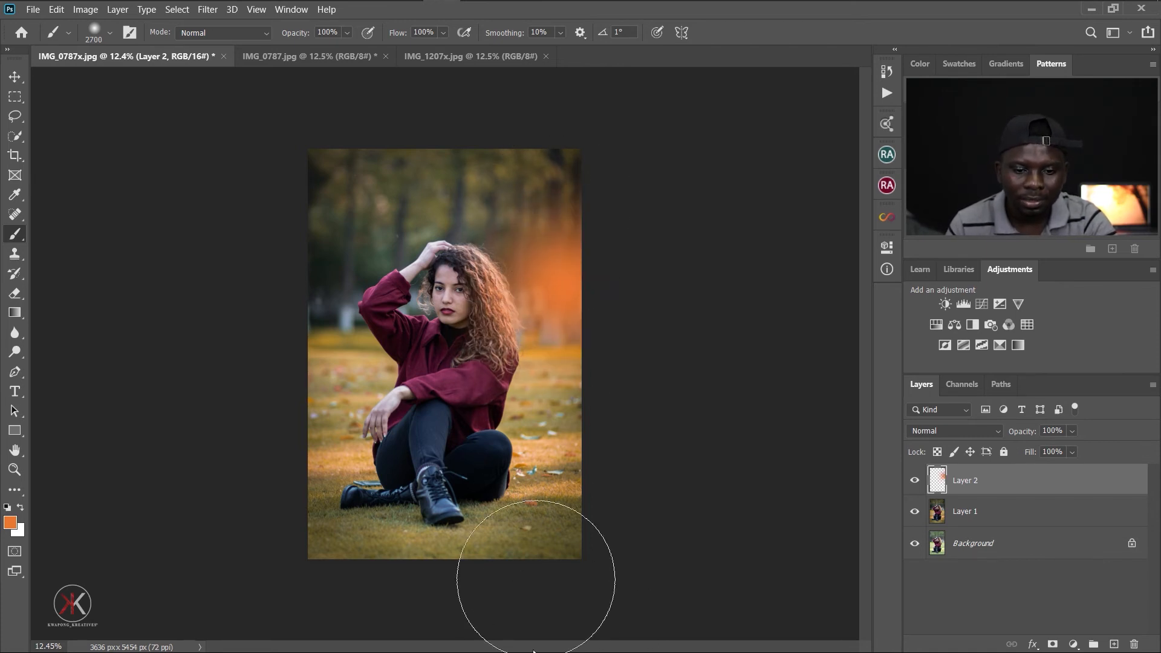
left_click(976, 428)
left_click(972, 399)
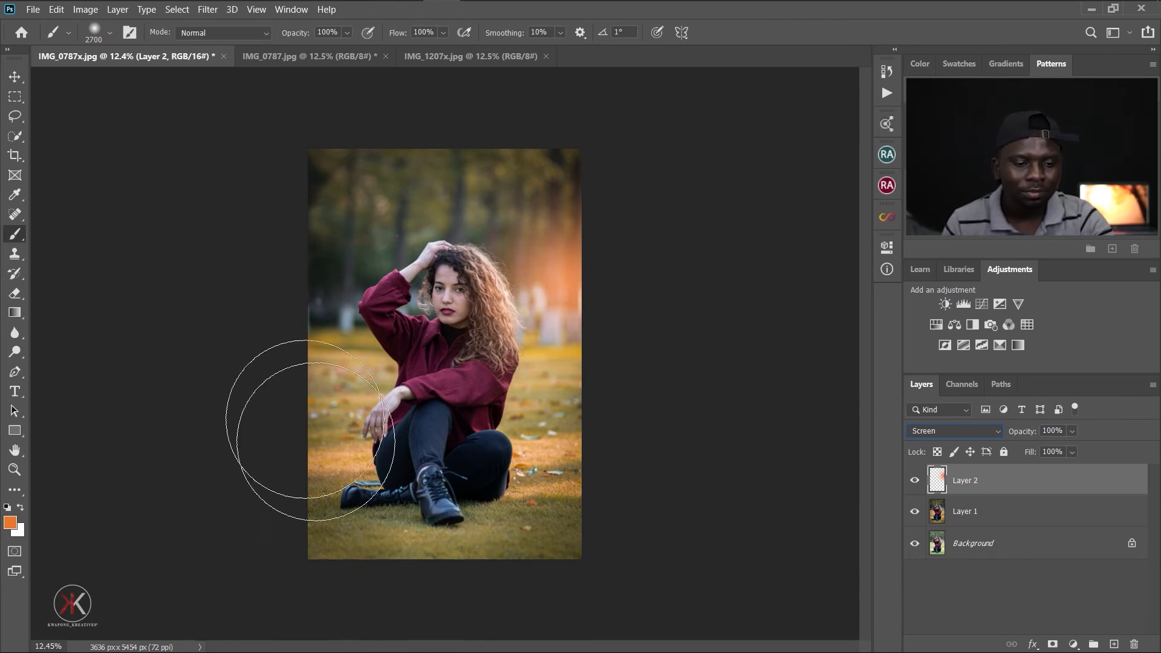
- Switch to File Explorer and place the orange high_quality_lens_flares image into the portrait document
mouse_move(253, 18)
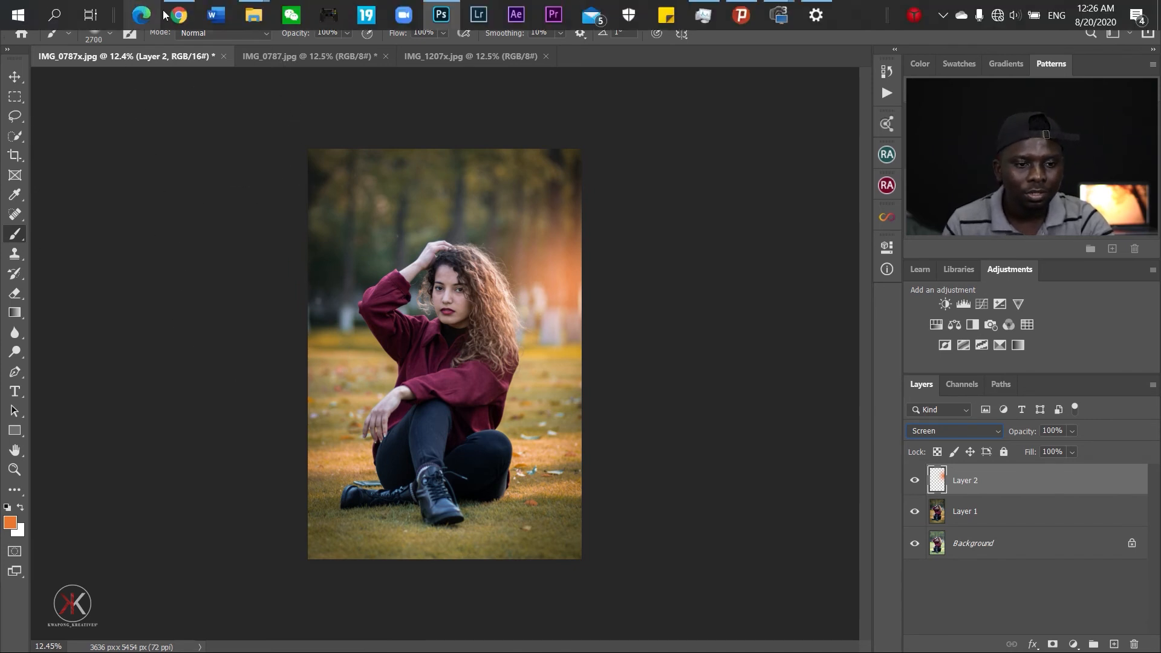
left_click(203, 109)
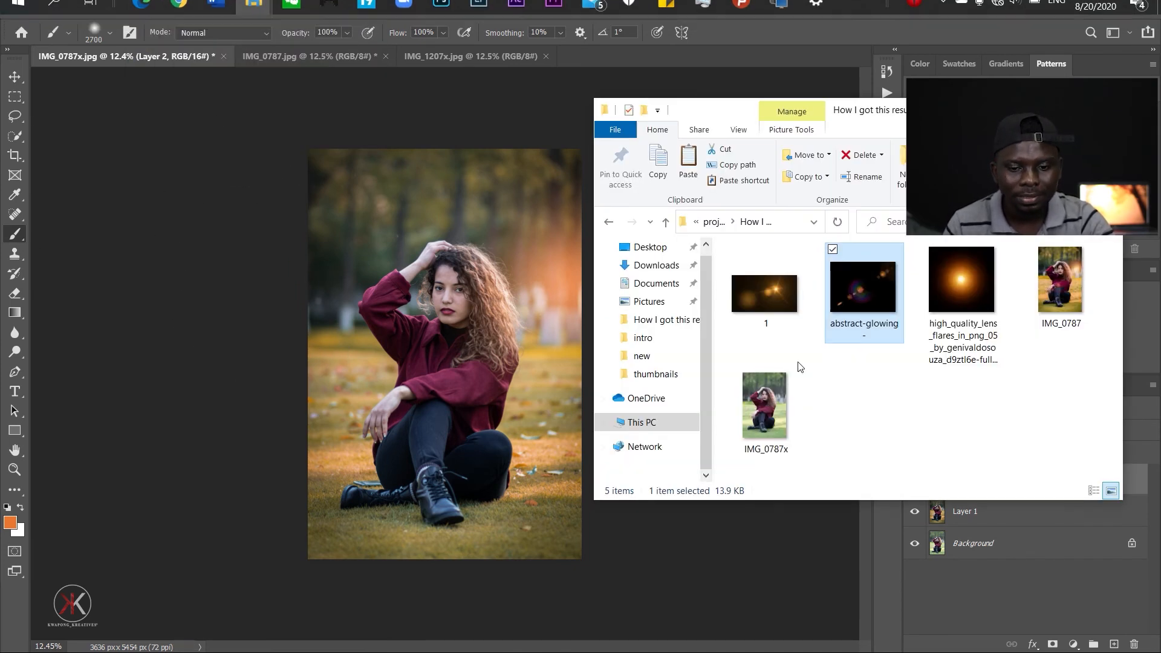
left_click_drag(964, 288, 442, 391)
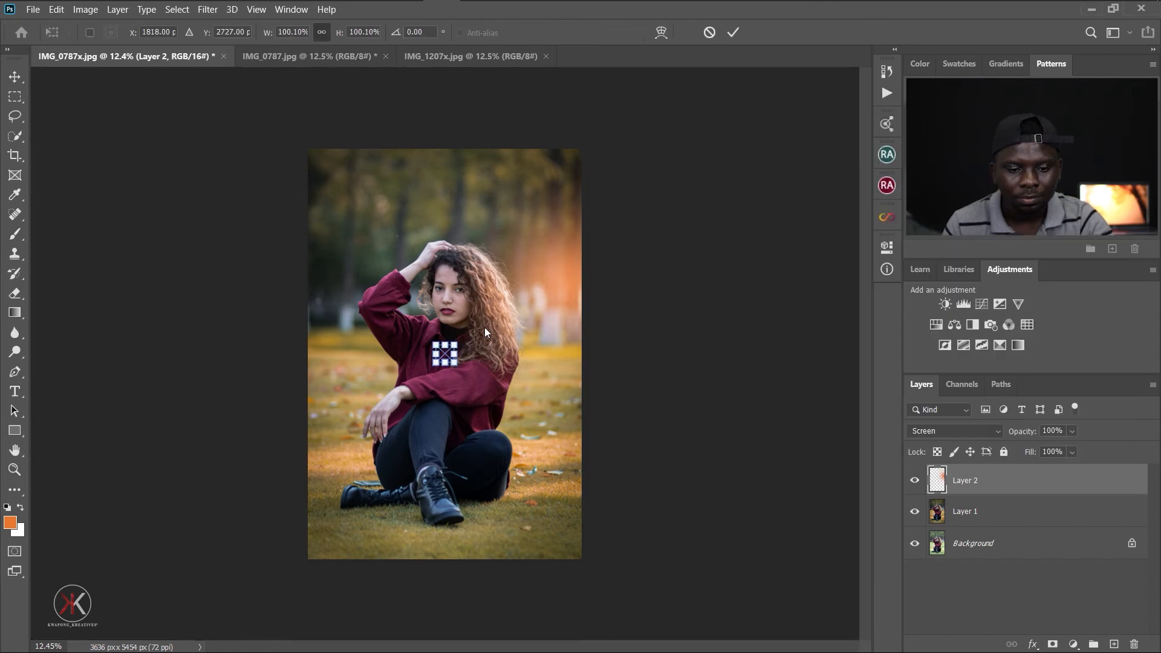
- Scale the placed lens flare to about 1149% and position its bright centre over the trees beside the woman's hair
left_click_drag(457, 342, 553, 240)
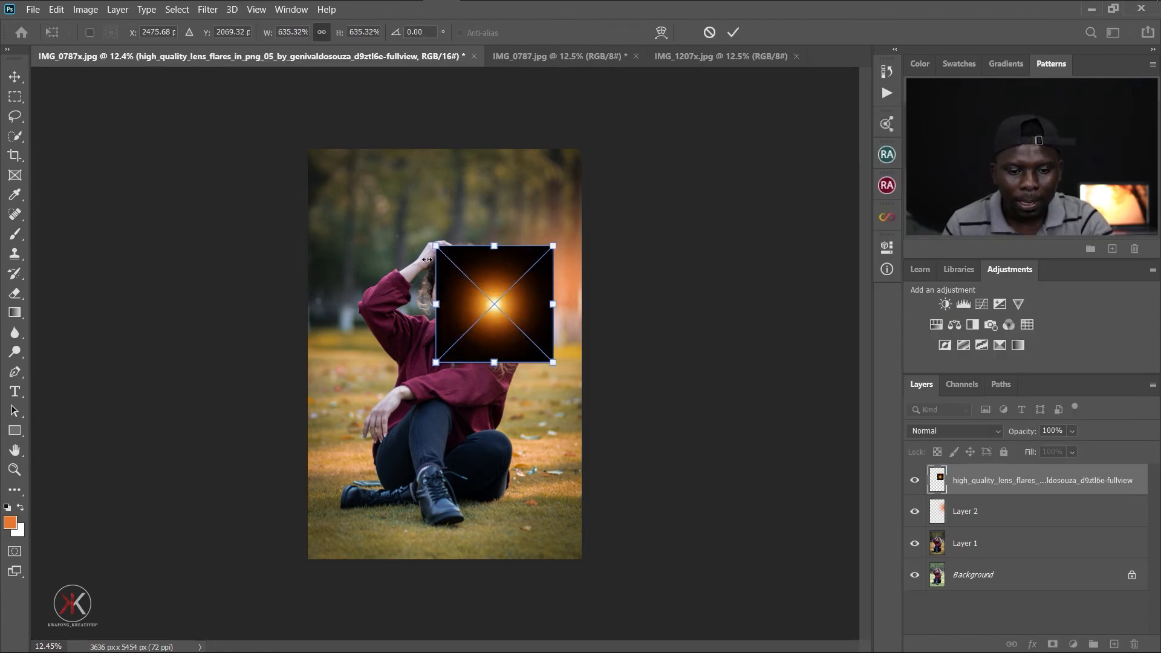
left_click_drag(407, 223, 388, 200)
left_click_drag(548, 359, 567, 379)
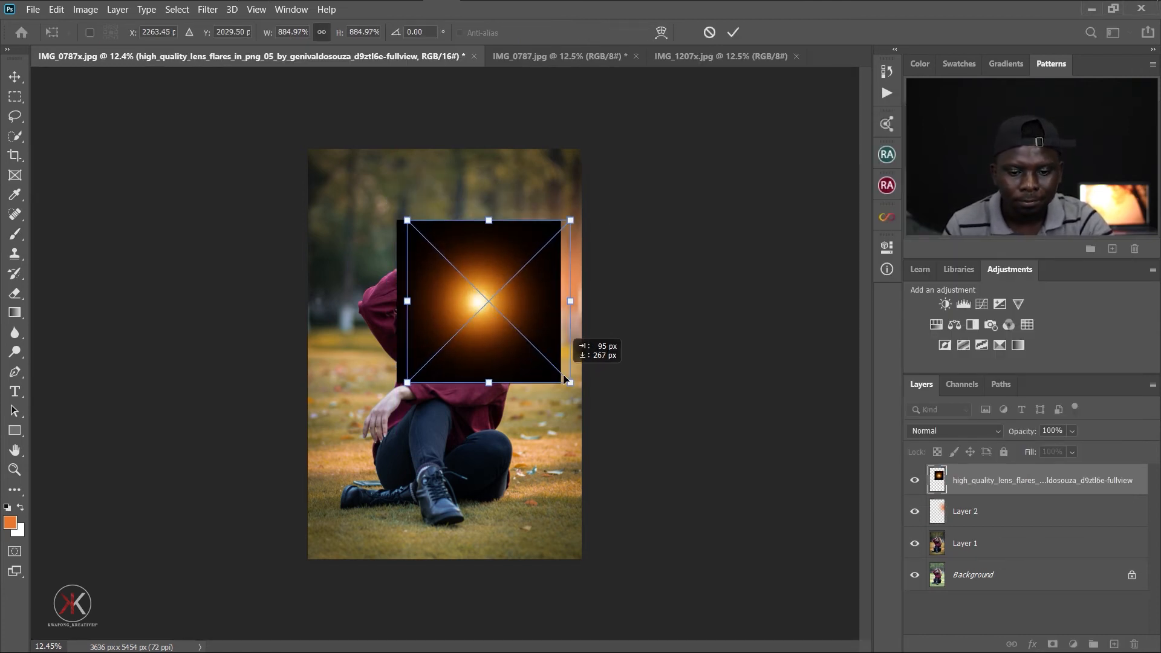
left_click_drag(407, 220, 356, 166)
left_click_drag(487, 272, 568, 271)
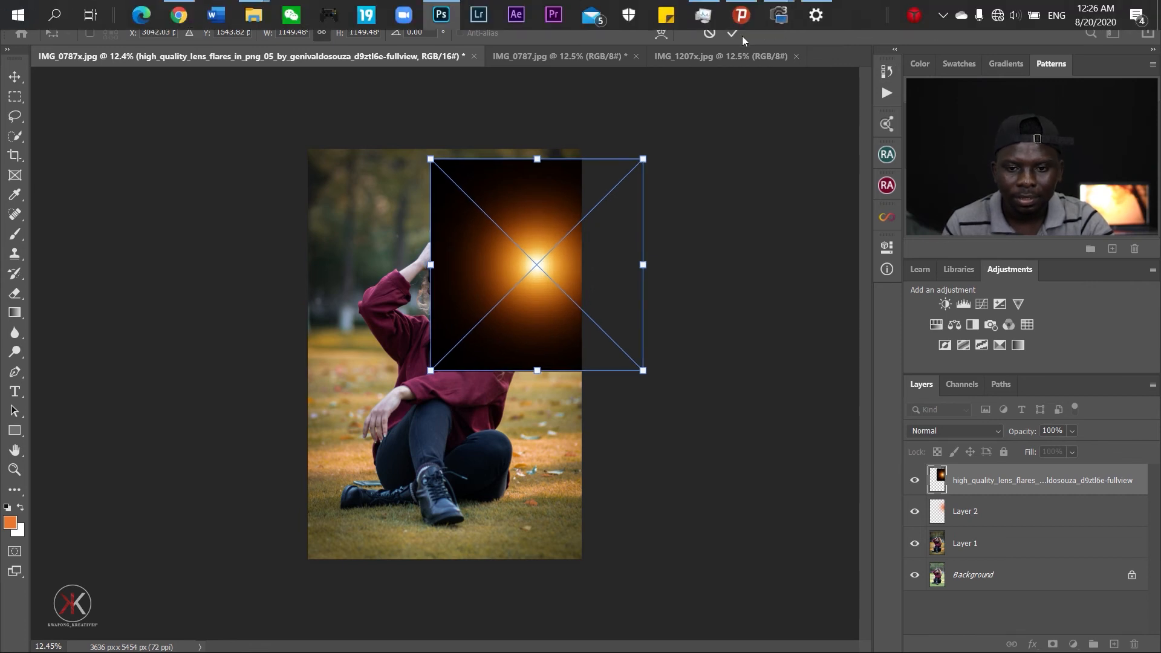
key("Return")
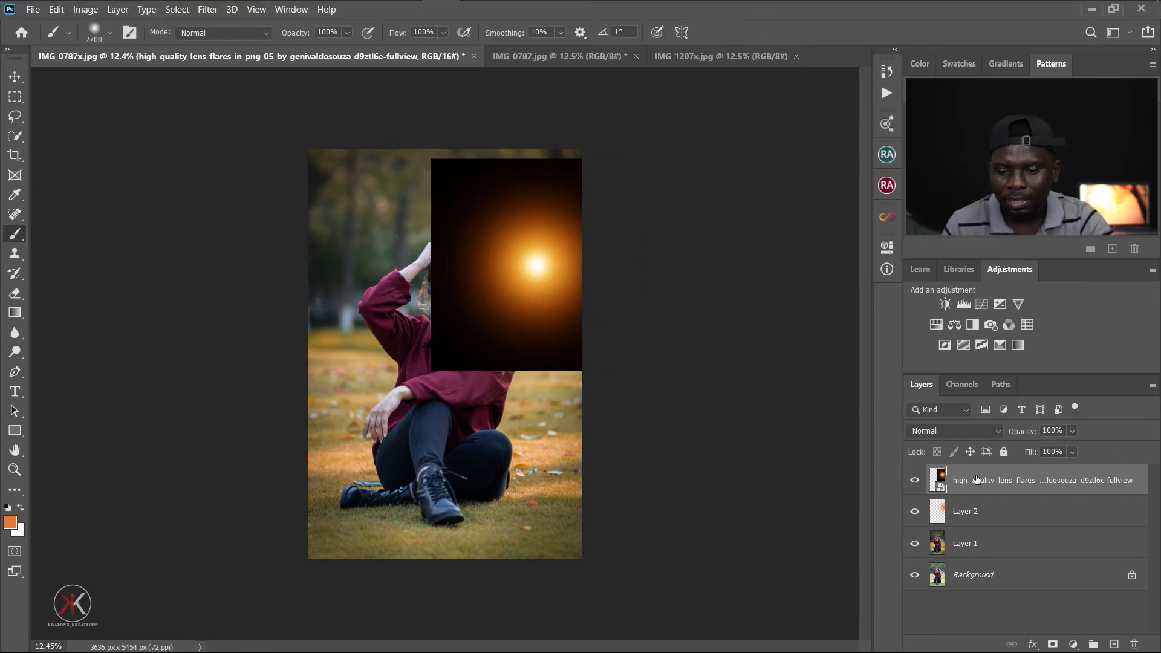
- Hide Layer 2 and set the lens flare layer's blend mode to Screen
left_click(914, 512)
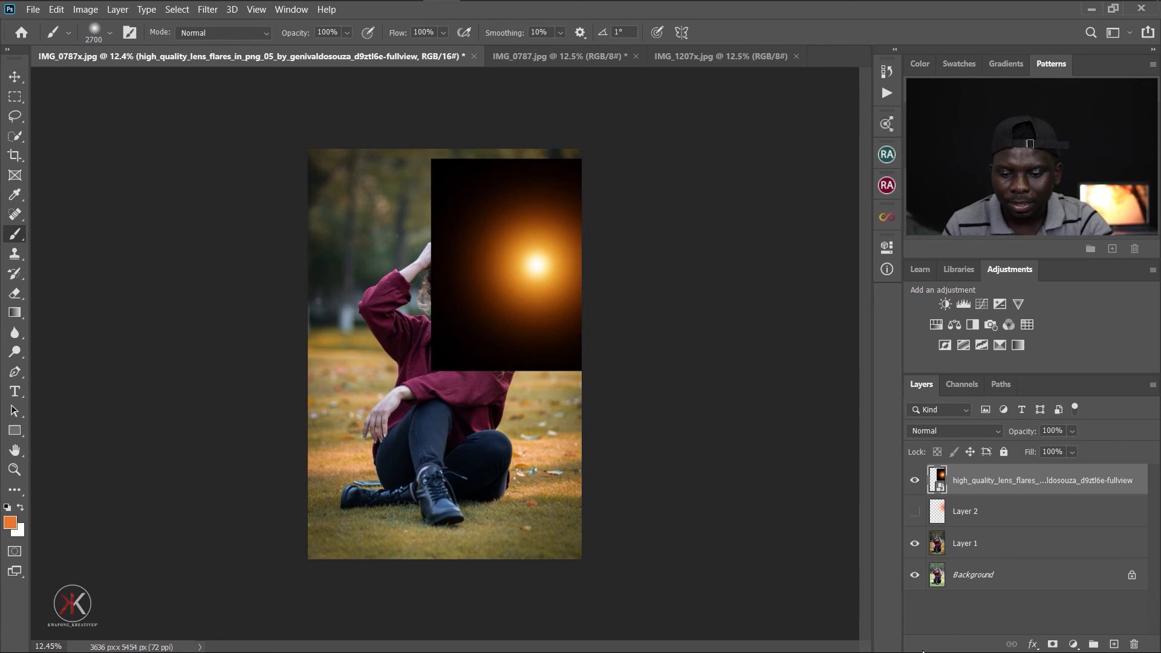
left_click(997, 435)
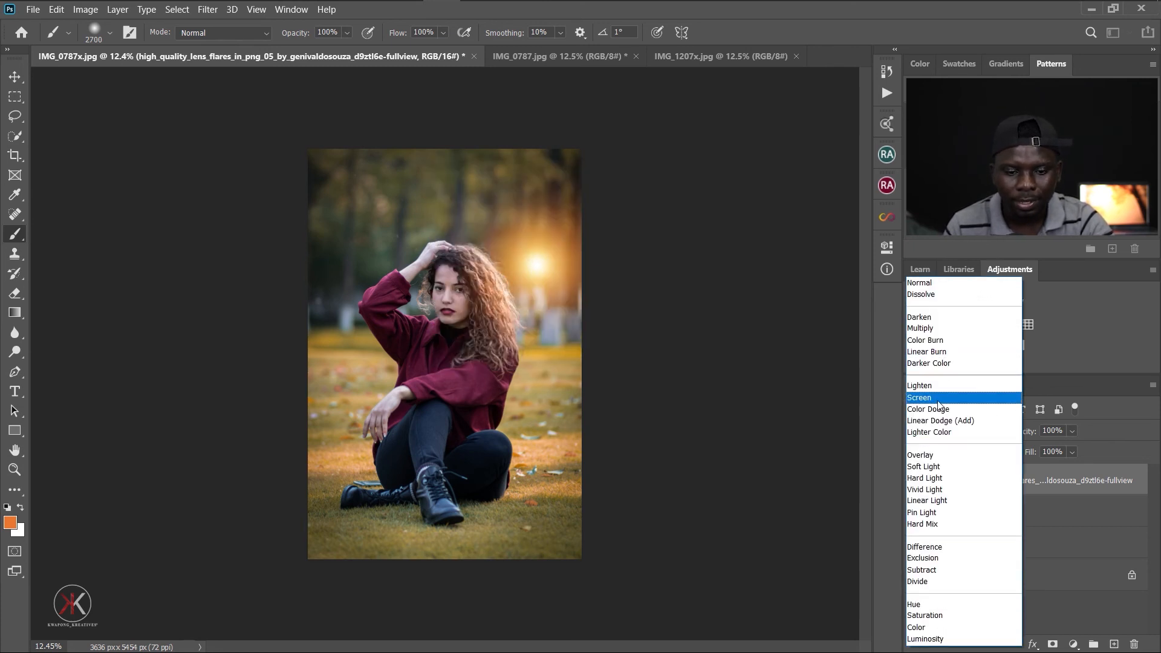
left_click(939, 400)
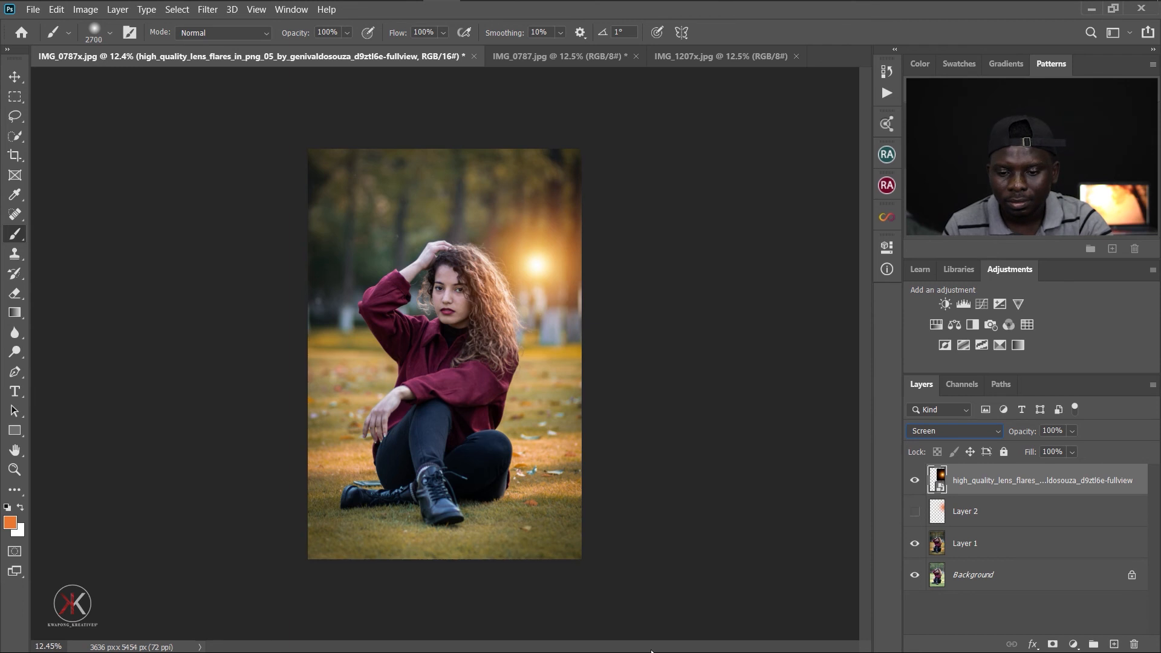
- Move the lens flare down so its bright centre sits just above the white-painted tree trunks
left_click(15, 77)
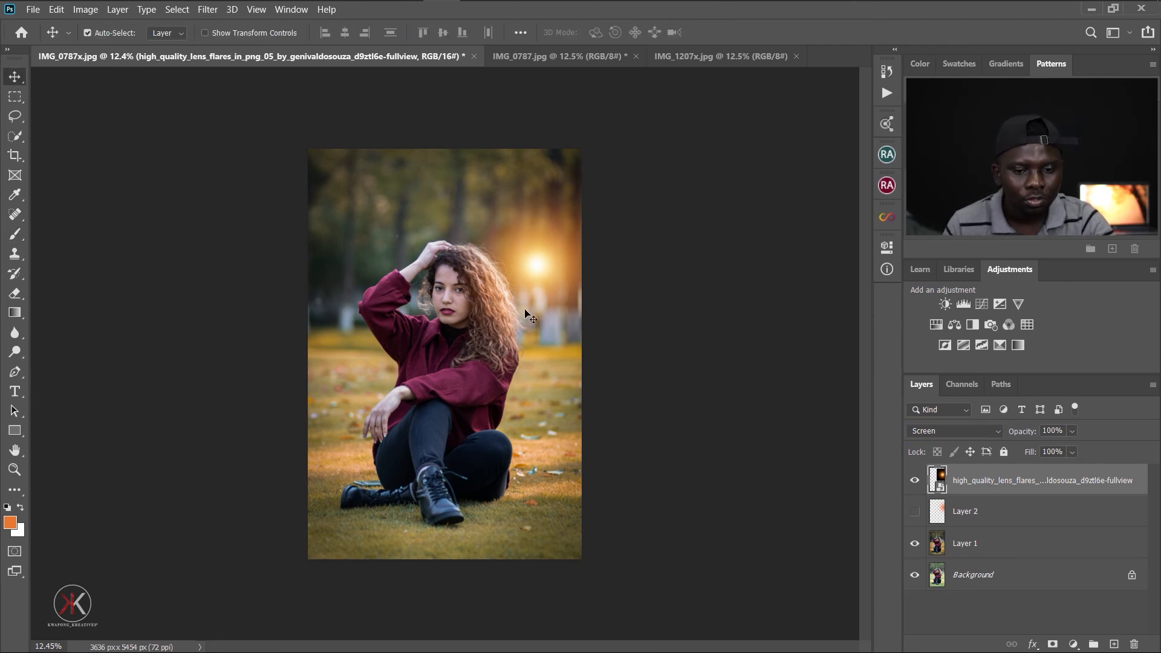
left_click_drag(551, 272, 551, 306)
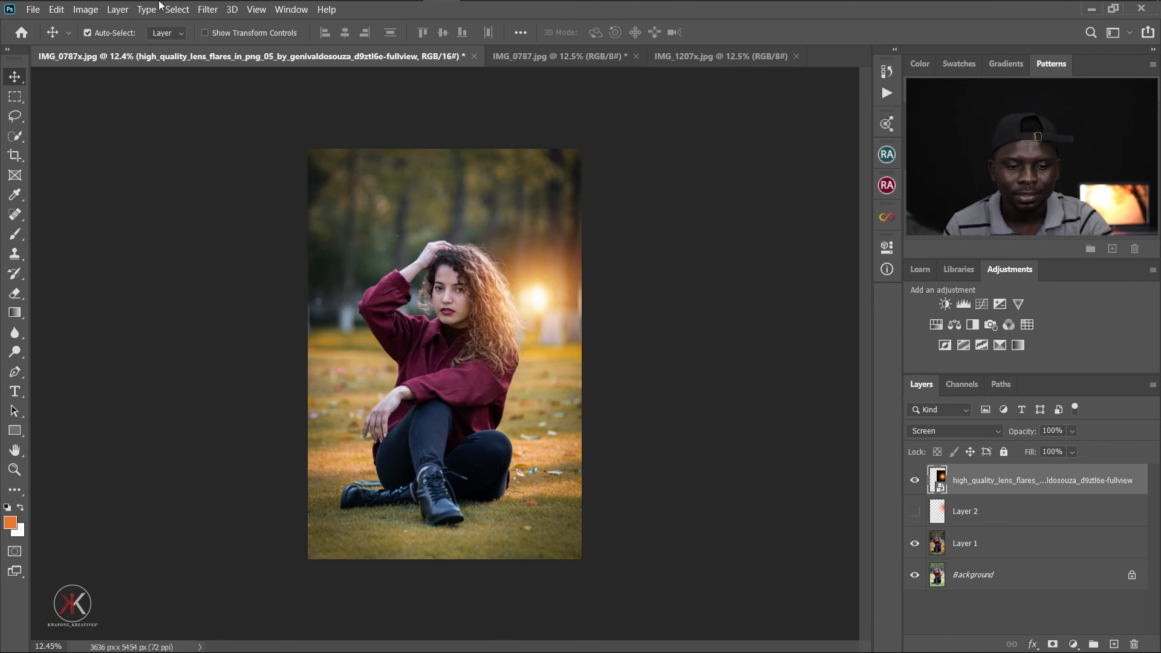
- Place the abstract-glowing- image from File Explorer into the portrait and enlarge it to about 1037.5% across the woman's body
mouse_move(159, 5)
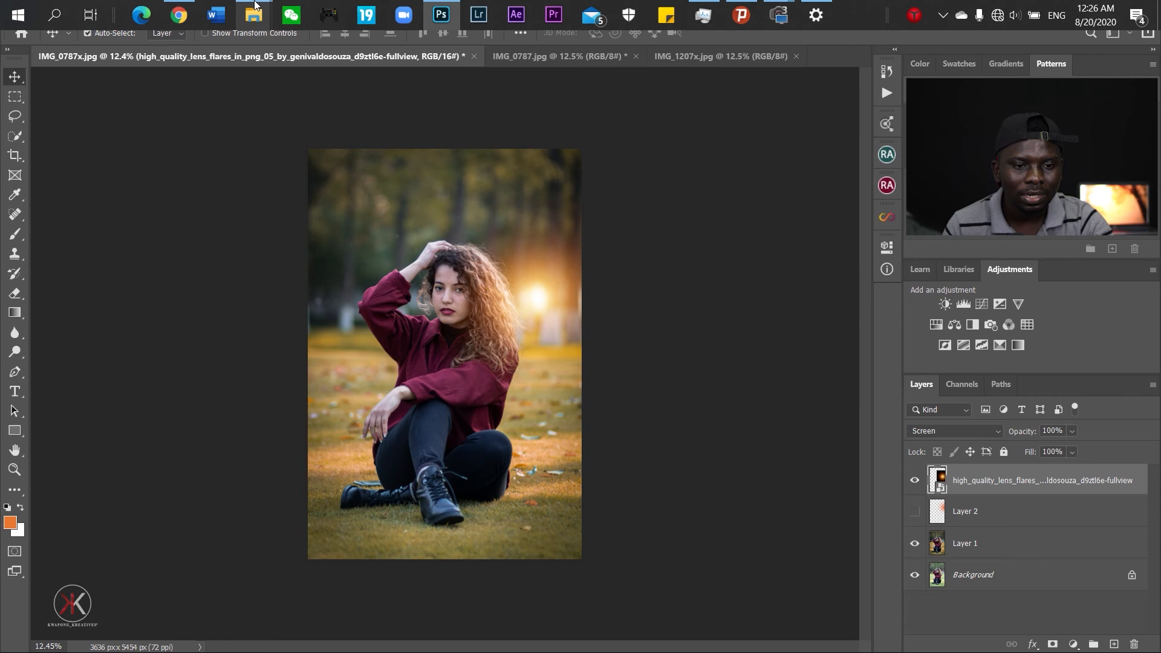
mouse_move(253, 7)
left_click(199, 103)
left_click_drag(852, 283, 293, 469)
left_click_drag(462, 357, 524, 297)
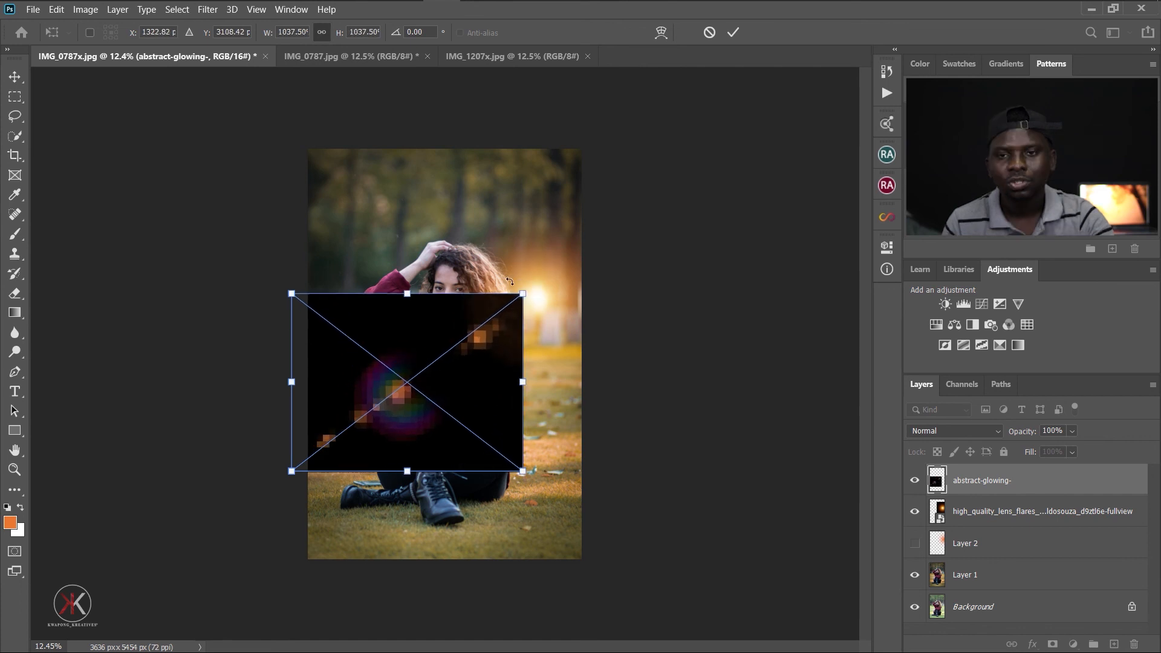